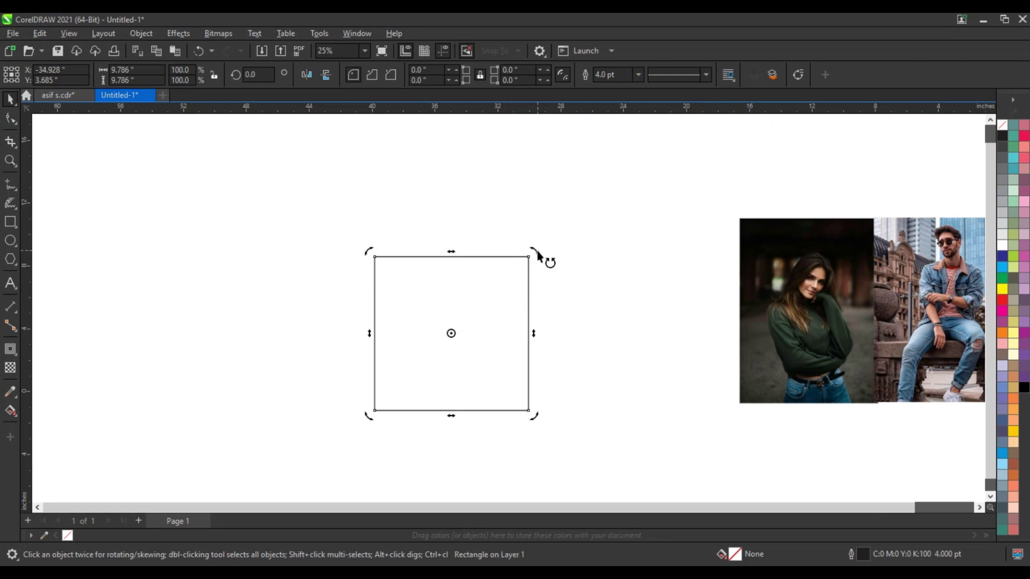
Rotate the square 45° into a diamond, shift it slightly up and right, and set its outline width to 8 pt.
{"action": "left_click_drag", "start_coordinate": [544, 256], "coordinate": [518, 337]}
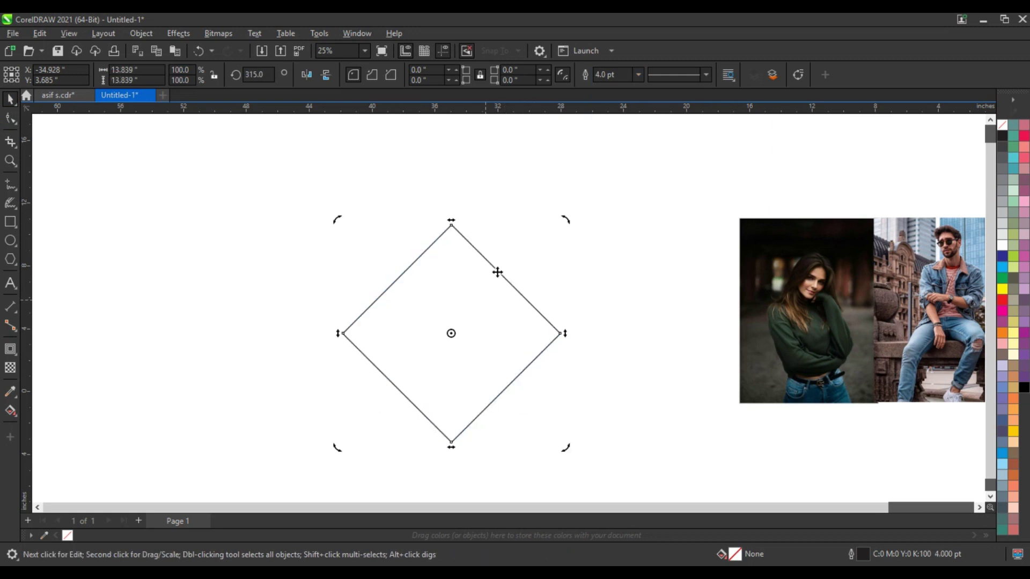
{"action": "left_click_drag", "start_coordinate": [496, 272], "coordinate": [513, 236]}
{"action": "left_click", "coordinate": [638, 75]}
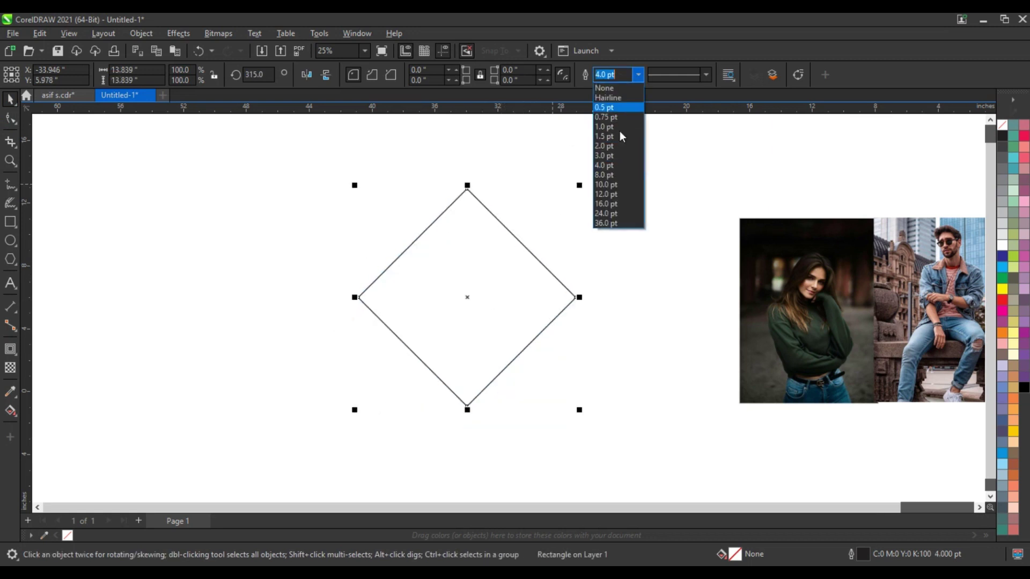
{"action": "left_click", "coordinate": [605, 175]}
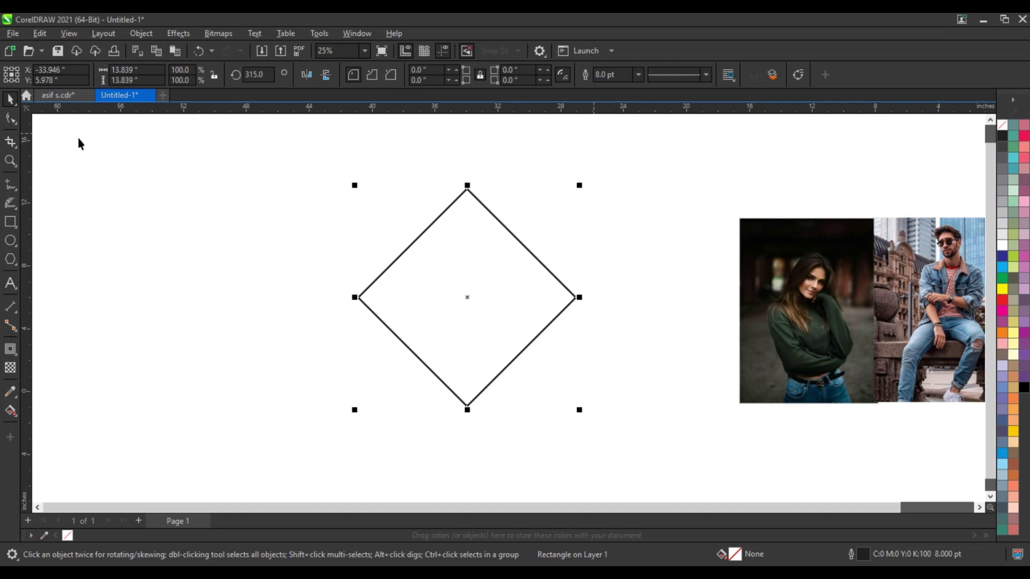
Shape the diamond into a teardrop by rounding its top and side corners to about 4.72 in, keeping the bottom corner sharp.
{"action": "left_click", "coordinate": [10, 118]}
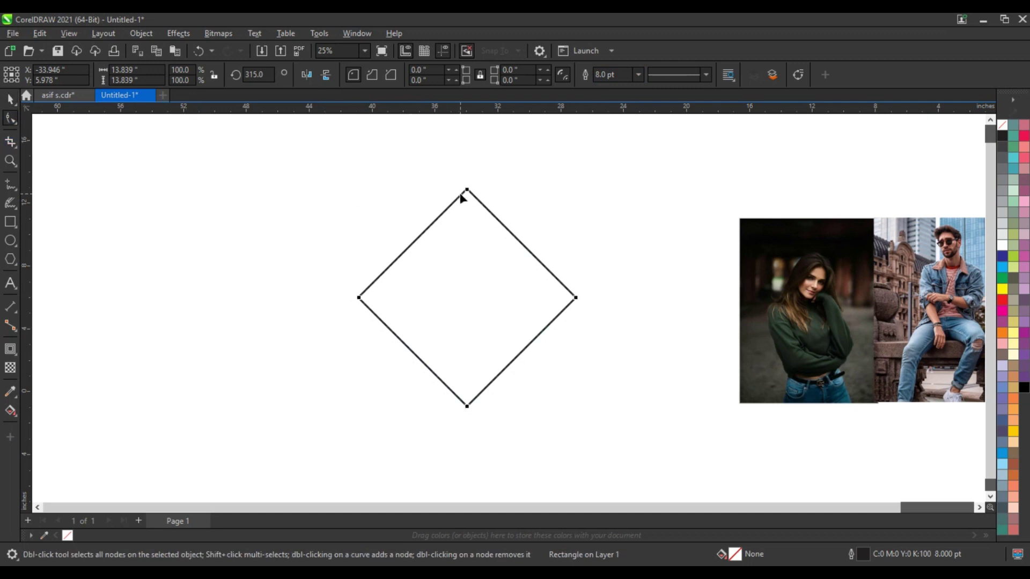
{"action": "left_click_drag", "start_coordinate": [455, 198], "coordinate": [353, 236]}
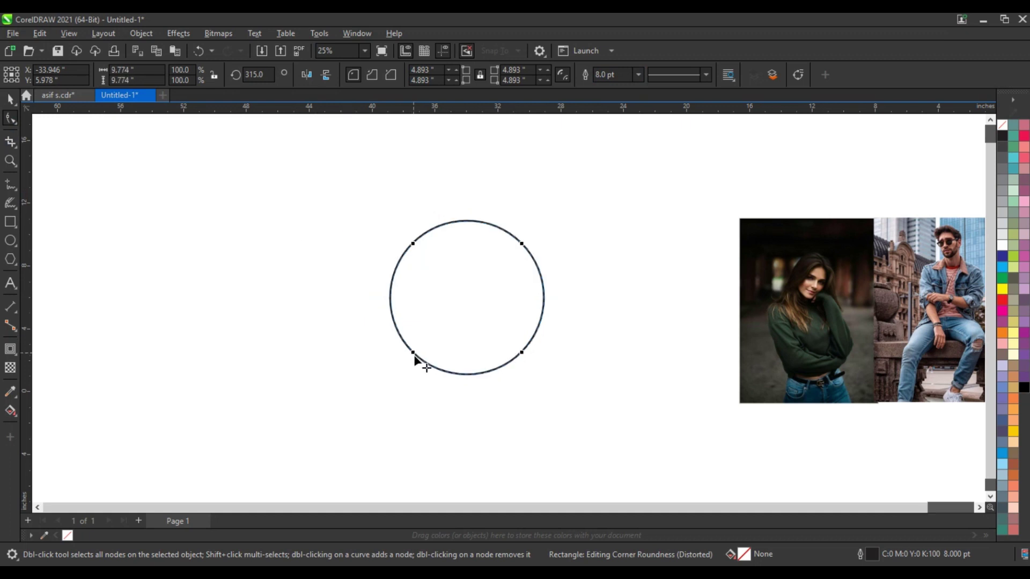
{"action": "left_click_drag", "start_coordinate": [414, 356], "coordinate": [440, 456]}
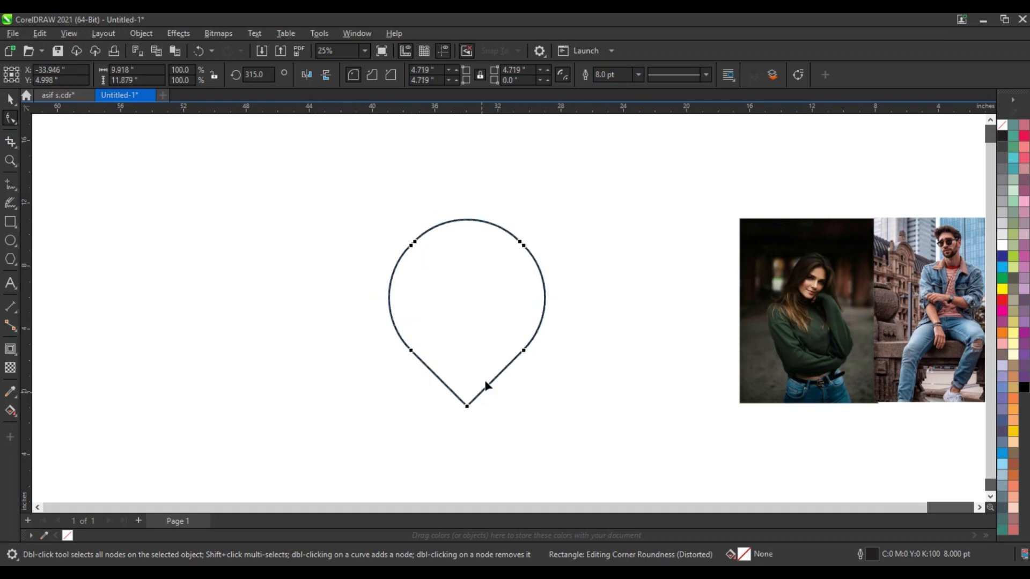
{"action": "left_click", "coordinate": [10, 99]}
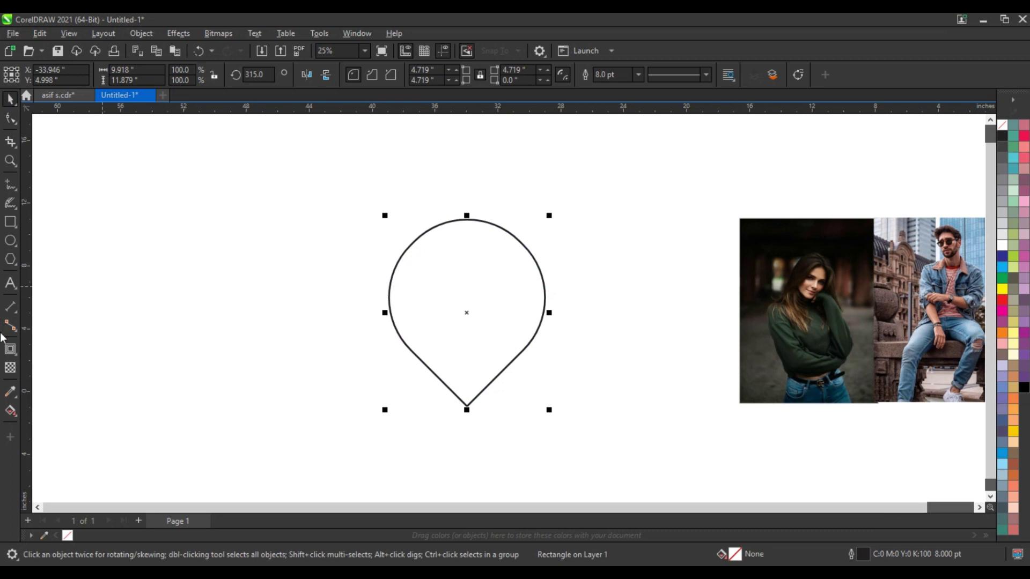
Add a two-step outside contour to the teardrop with an offset of about 0.46 in.
{"action": "left_click", "coordinate": [10, 349]}
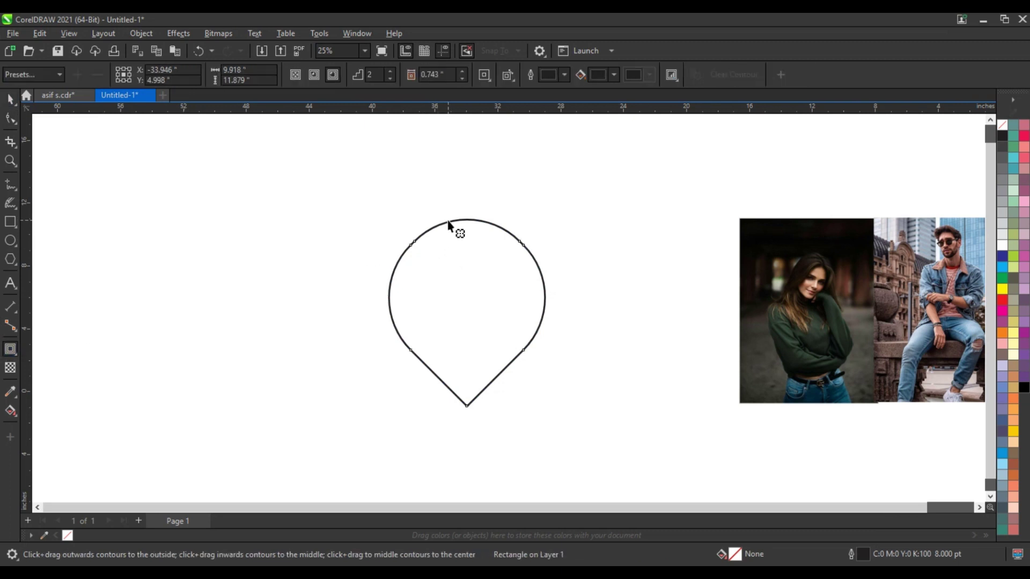
{"action": "left_click_drag", "start_coordinate": [449, 225], "coordinate": [443, 209]}
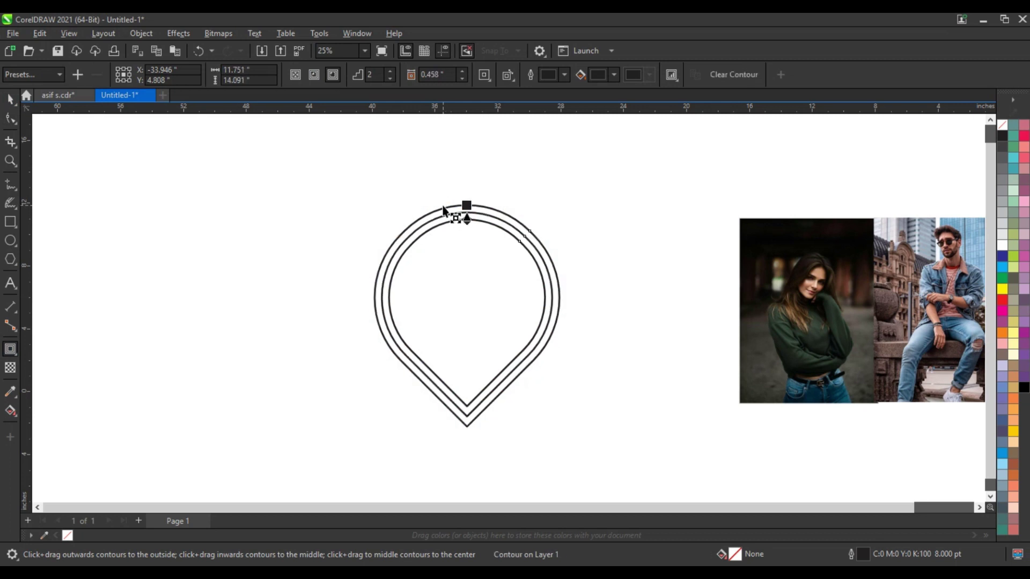
{"action": "left_click", "coordinate": [10, 99]}
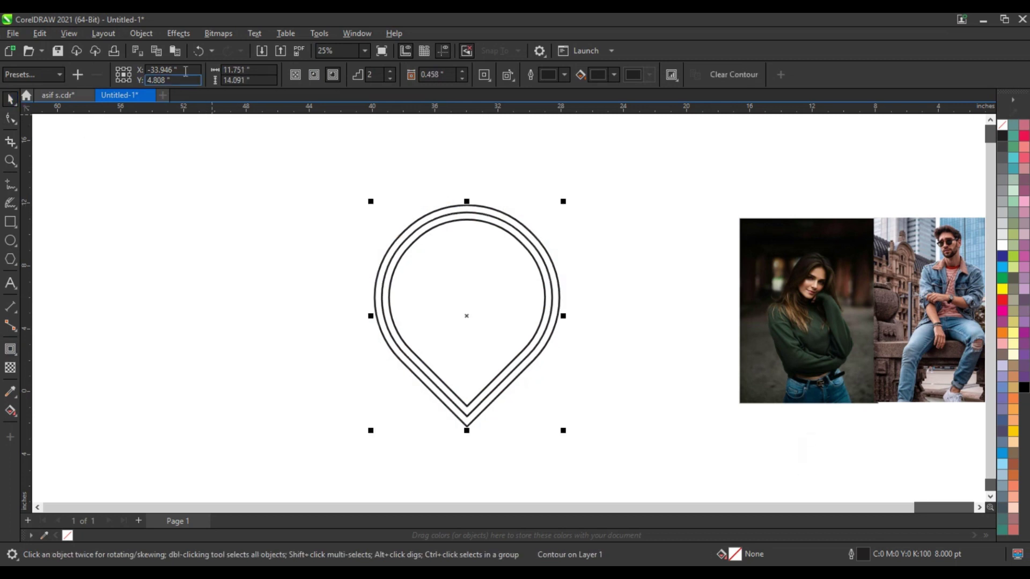
Break the contour apart from the teardrop and ungroup it into separate outlines.
{"action": "left_click", "coordinate": [143, 34]}
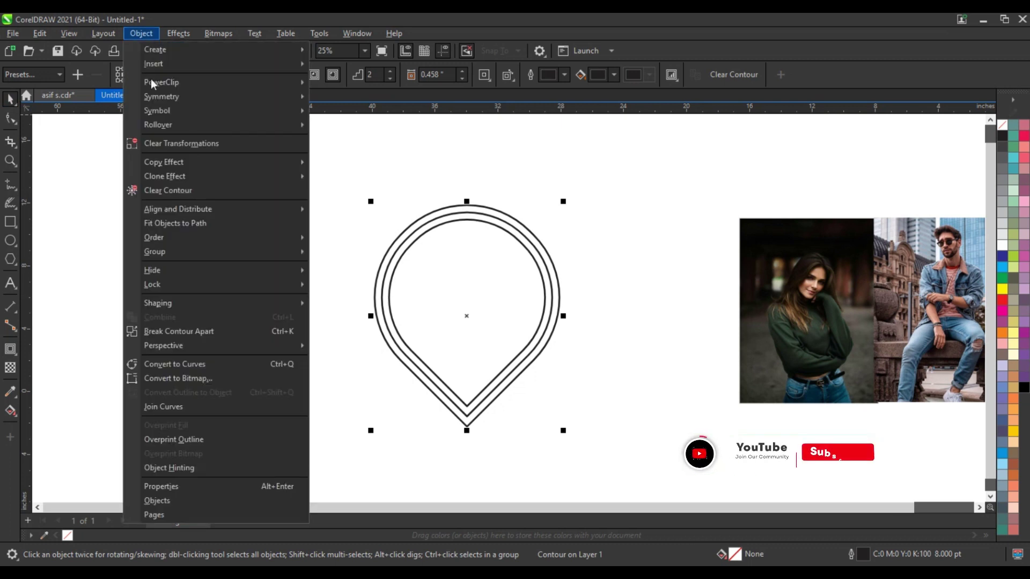
{"action": "left_click", "coordinate": [169, 329]}
{"action": "left_click_drag", "start_coordinate": [307, 161], "coordinate": [550, 419]}
{"action": "left_click", "coordinate": [532, 329]}
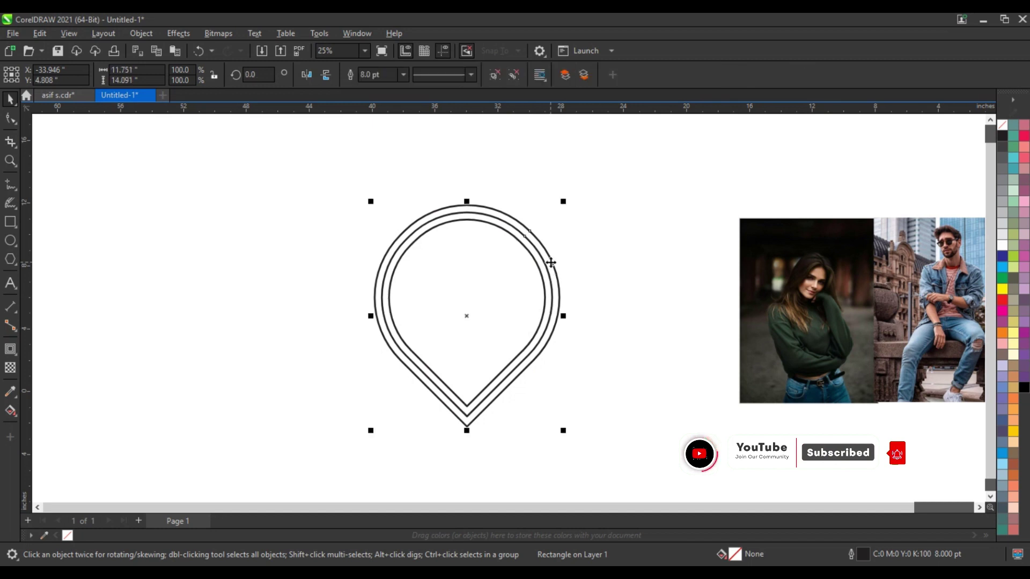
{"action": "left_click", "coordinate": [551, 263]}
{"action": "left_click", "coordinate": [494, 79]}
{"action": "left_click", "coordinate": [326, 178]}
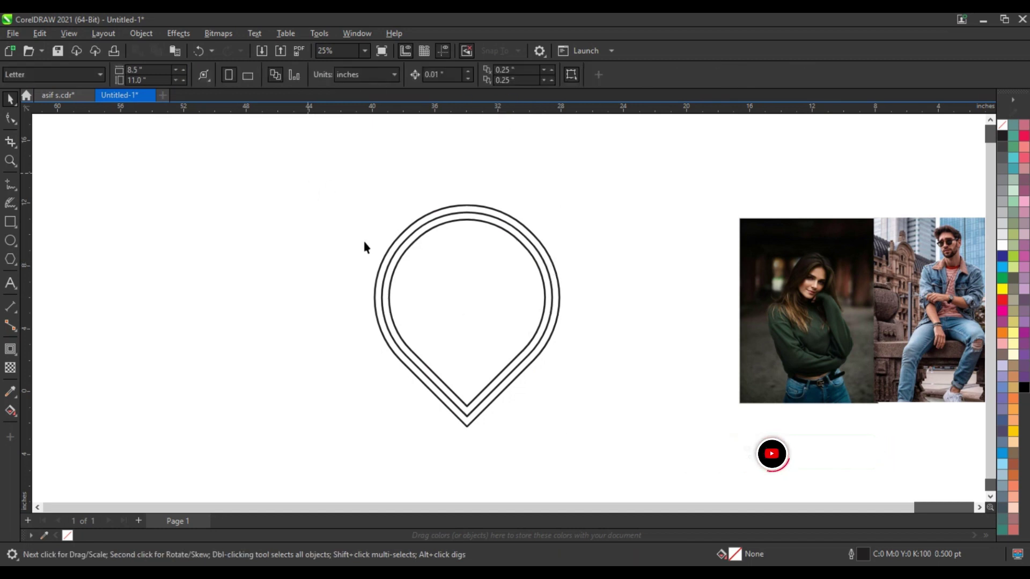
Combine the three teardrop outlines into one curve and mirror a copy below it, with the pointed tips overlapping.
{"action": "left_click_drag", "start_coordinate": [308, 172], "coordinate": [594, 458]}
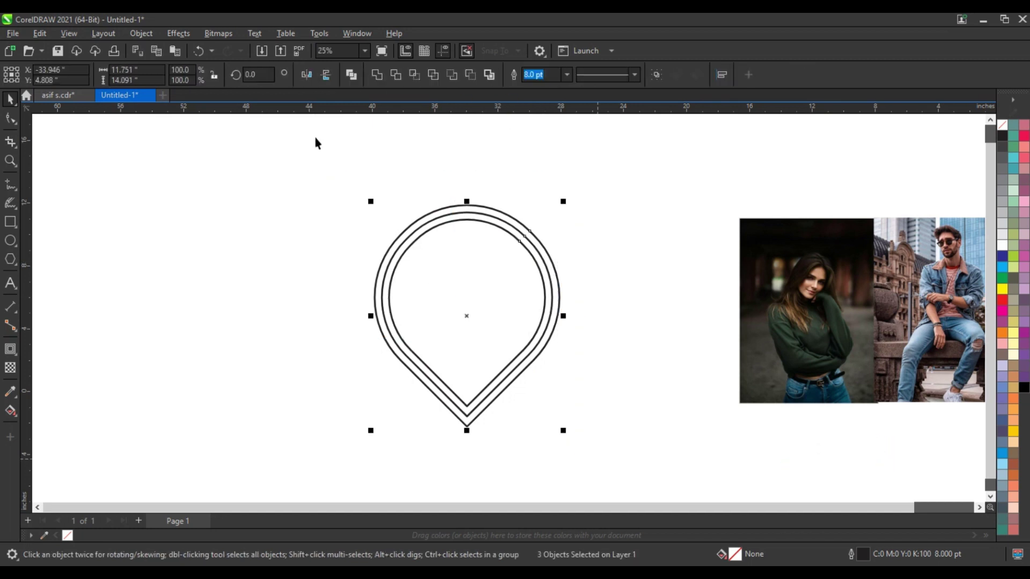
{"action": "left_click", "coordinate": [352, 75]}
{"action": "left_click_drag", "start_coordinate": [493, 322], "coordinate": [490, 294]}
{"action": "left_click_drag", "start_coordinate": [467, 172], "coordinate": [442, 421]}
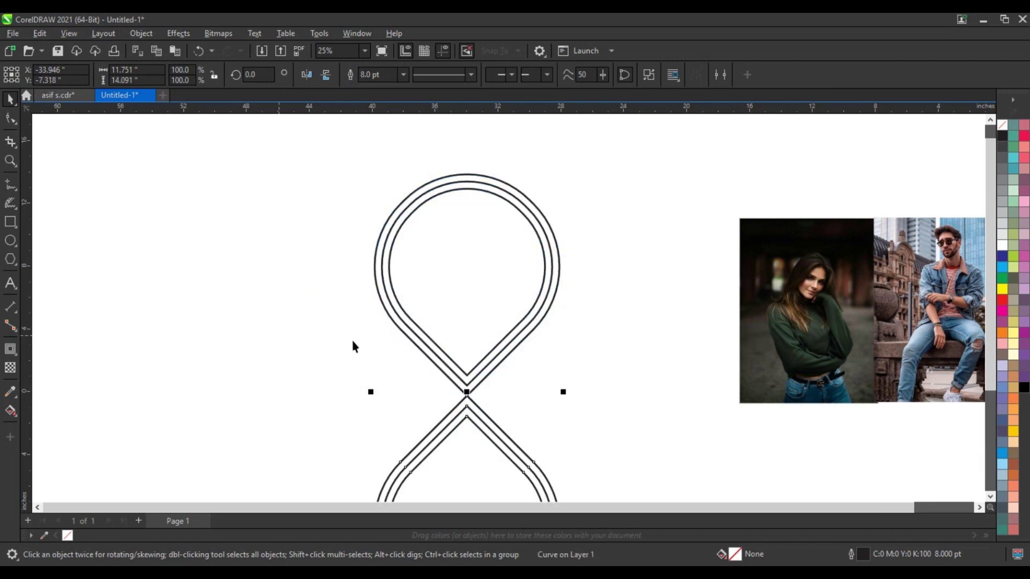
{"action": "left_click", "coordinate": [318, 365]}
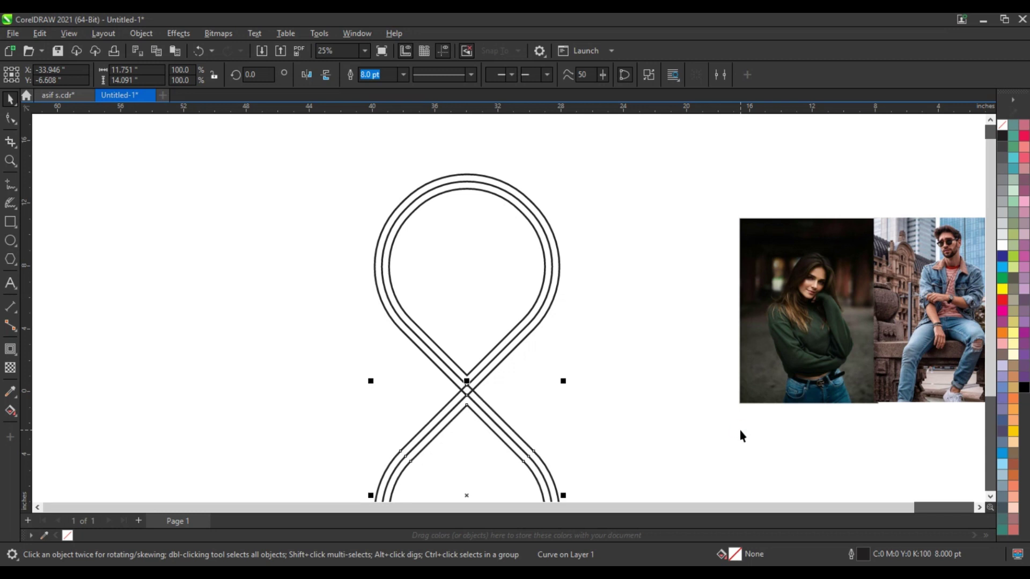
{"action": "left_click", "coordinate": [633, 333]}
Duplicate the upper teardrop about 18 in to its left and break the copy apart into separate outlines.
{"action": "scroll", "coordinate": [635, 332], "scroll_direction": "down", "scroll_amount": 1}
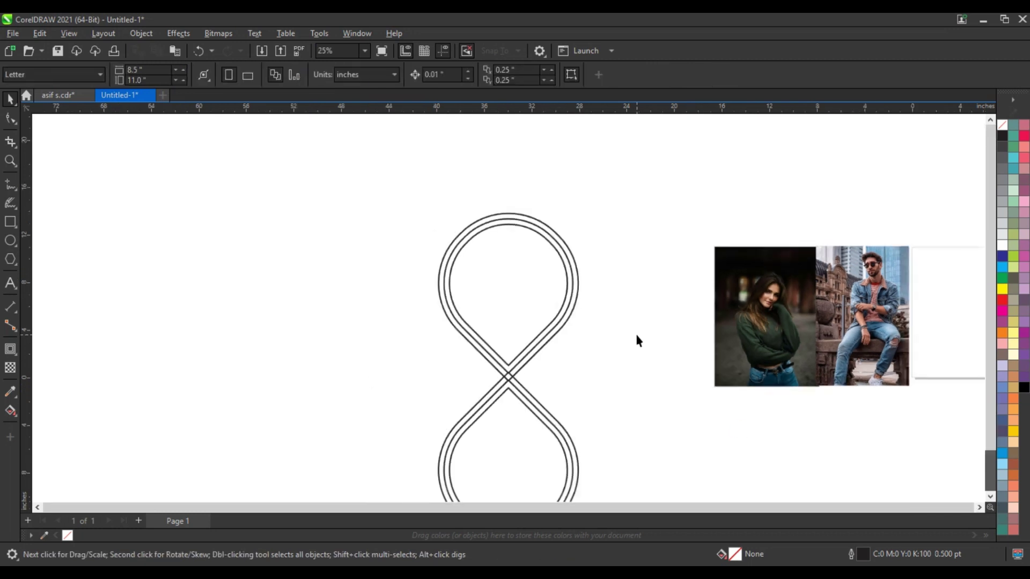
{"action": "scroll", "coordinate": [510, 258], "scroll_direction": "up", "scroll_amount": 1}
{"action": "left_click", "coordinate": [506, 259]}
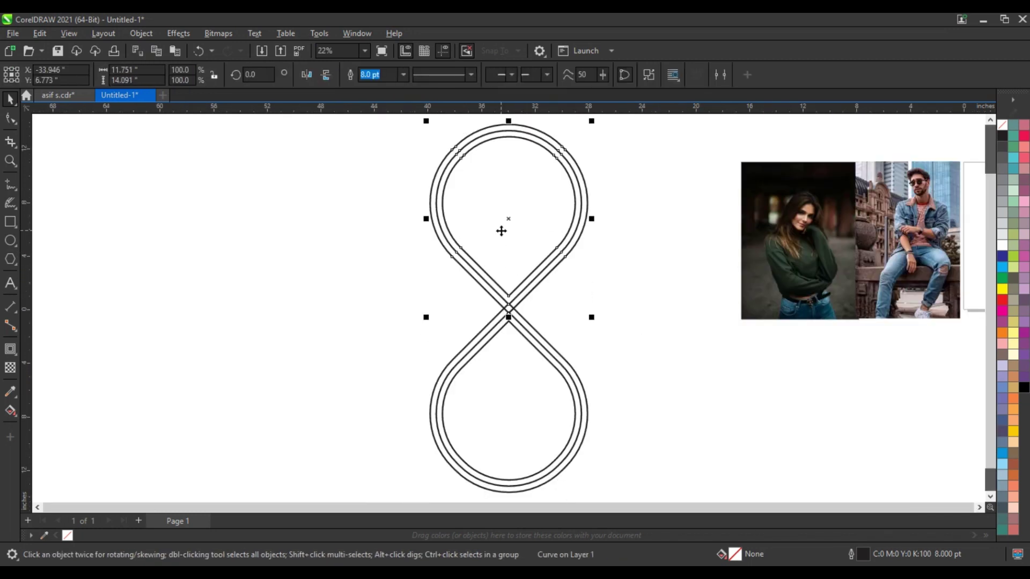
{"action": "left_click_drag", "start_coordinate": [501, 231], "coordinate": [261, 230]}
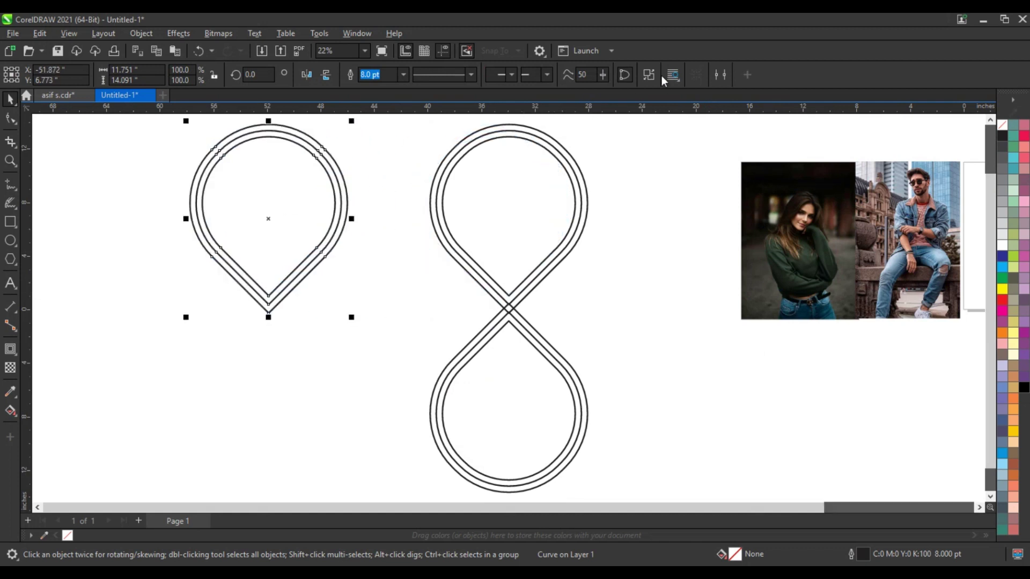
{"action": "left_click", "coordinate": [378, 298]}
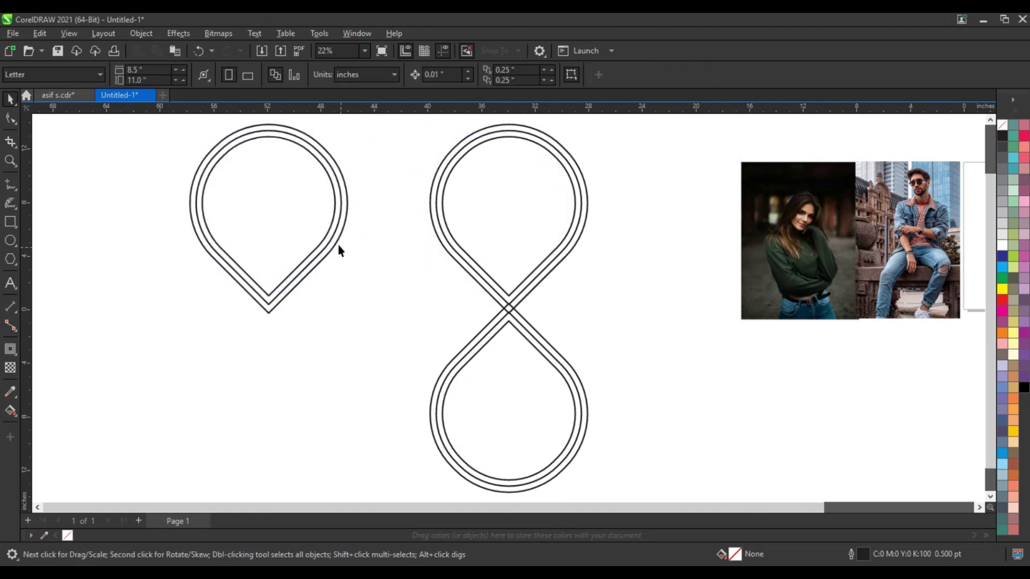
Delete the outer and middle outlines of the copied teardrop, keeping only the innermost one.
{"action": "left_click", "coordinate": [338, 243]}
{"action": "key", "text": "Delete"}
{"action": "left_click", "coordinate": [327, 245]}
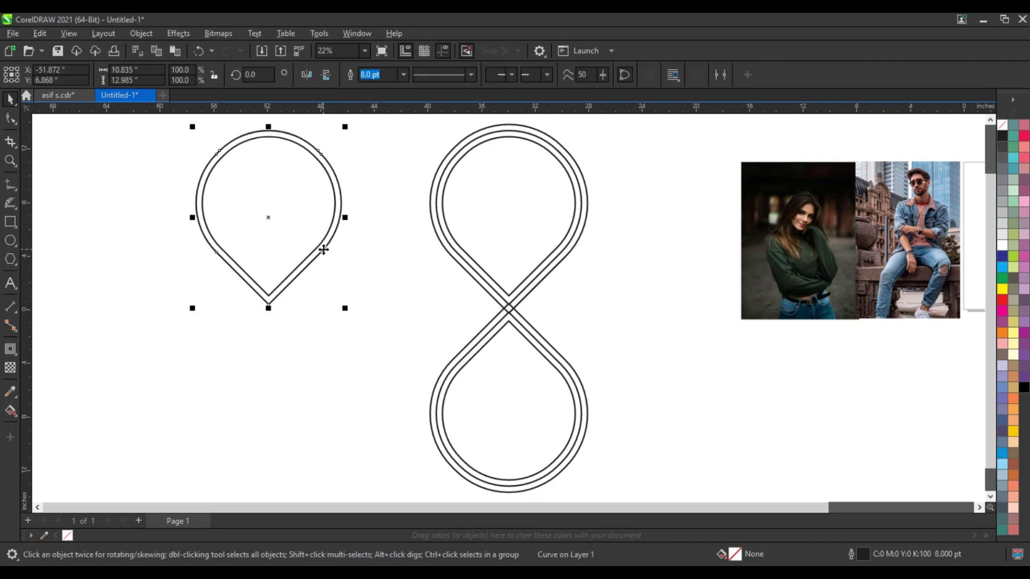
{"action": "key", "text": "Delete"}
Rotate the remaining teardrop 90° and fit it at 84.5% scale into the left notch, its tip at the crossing point.
{"action": "left_click", "coordinate": [275, 253]}
{"action": "left_click", "coordinate": [276, 252]}
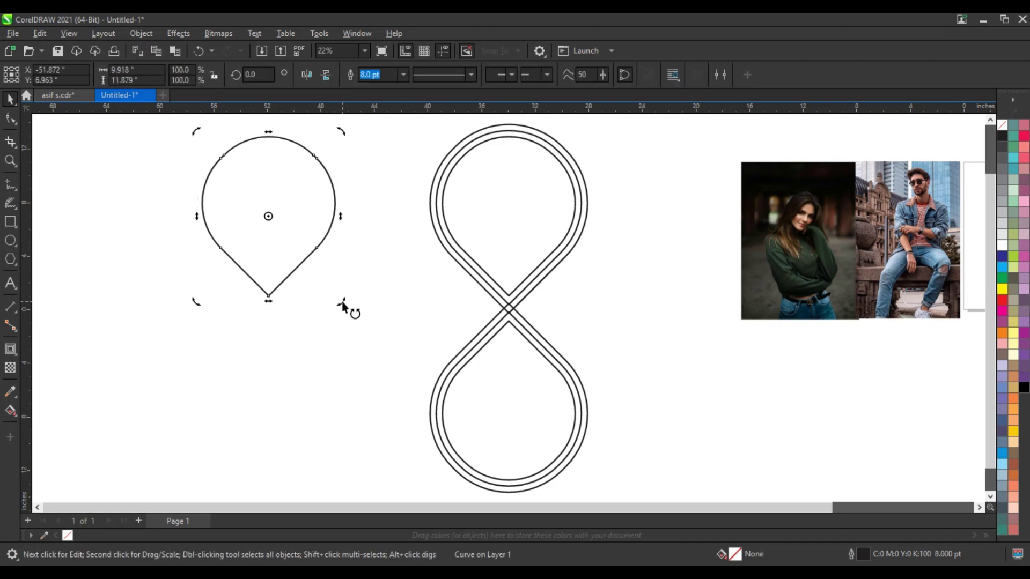
{"action": "left_click_drag", "start_coordinate": [345, 304], "coordinate": [335, 169]}
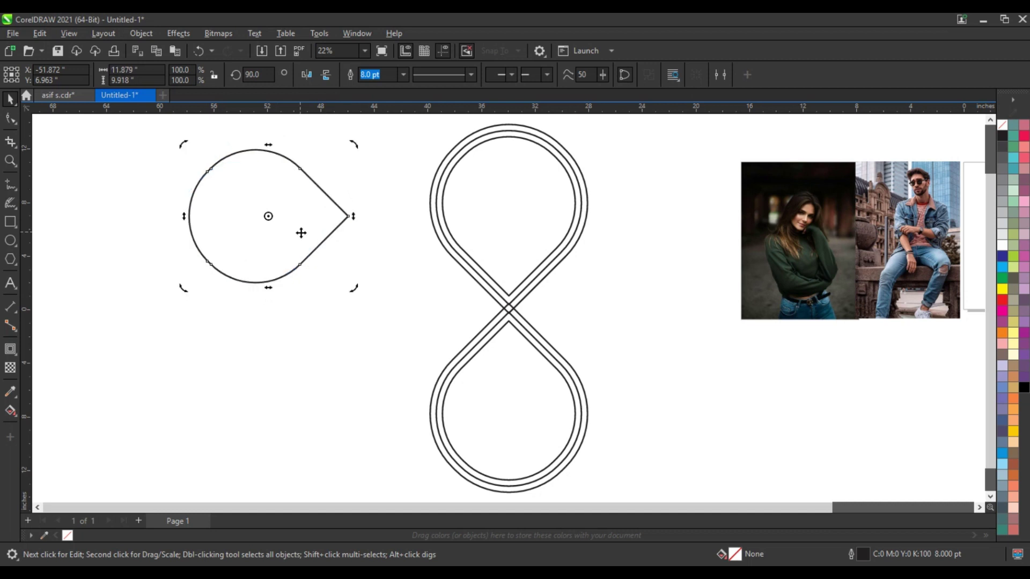
{"action": "left_click_drag", "start_coordinate": [311, 236], "coordinate": [443, 326]}
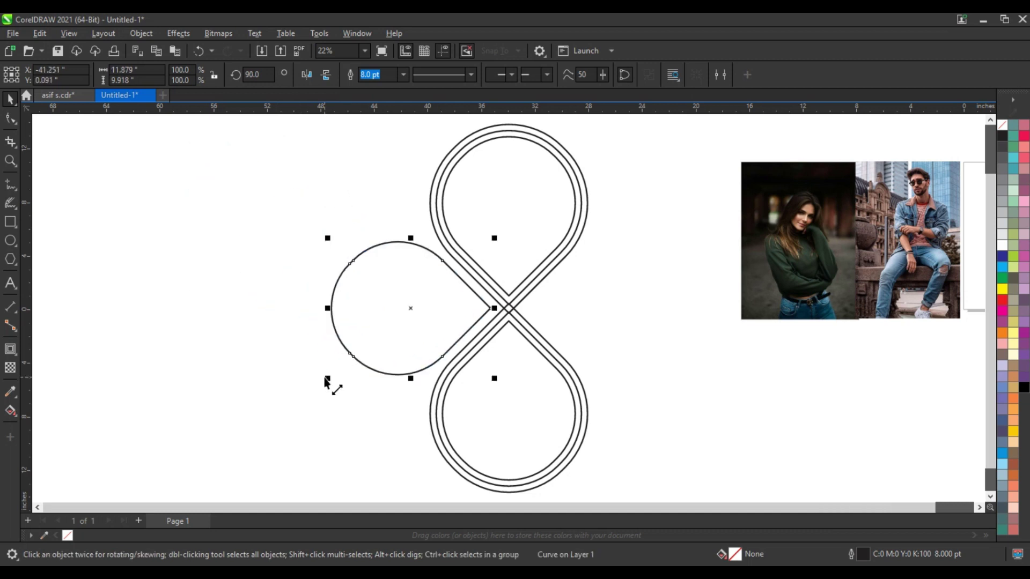
{"action": "left_click_drag", "start_coordinate": [329, 379], "coordinate": [351, 385]}
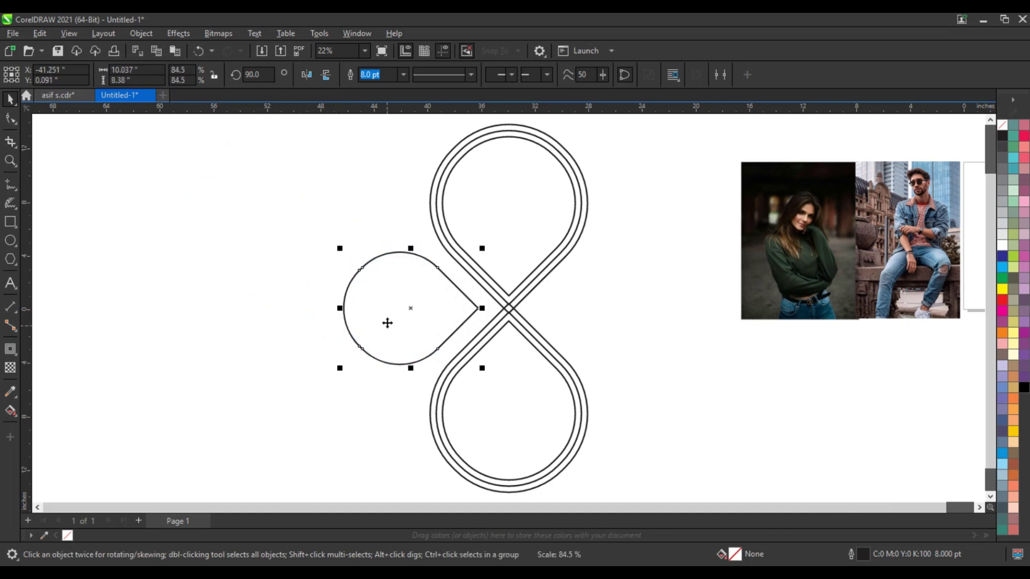
{"action": "left_click_drag", "start_coordinate": [386, 321], "coordinate": [410, 326]}
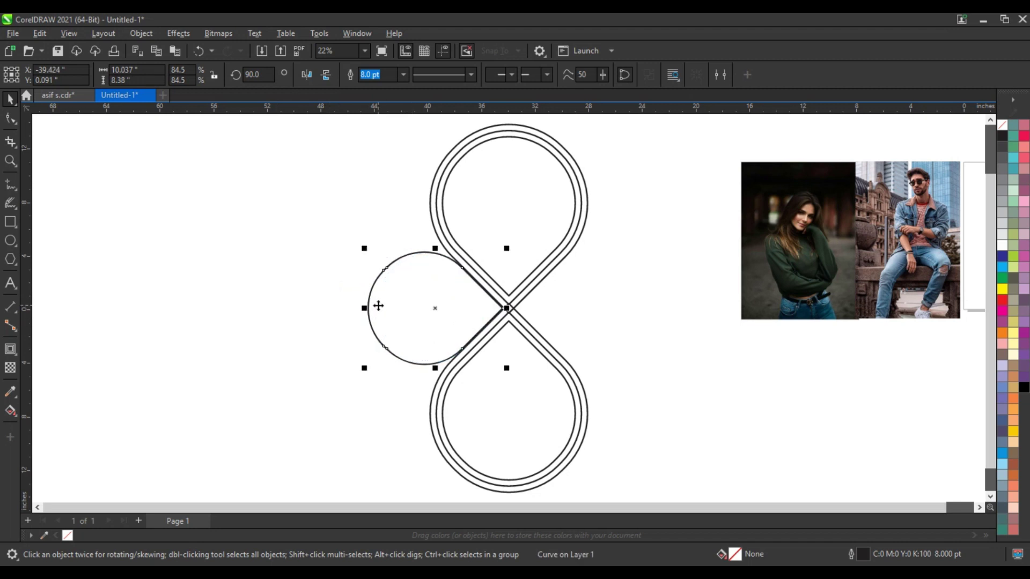
Draw a circle inside the left teardrop and enlarge it to about 6.06 in across.
{"action": "key", "text": "F7"}
{"action": "left_click_drag", "start_coordinate": [383, 280], "coordinate": [433, 348]}
{"action": "left_click", "coordinate": [11, 99]}
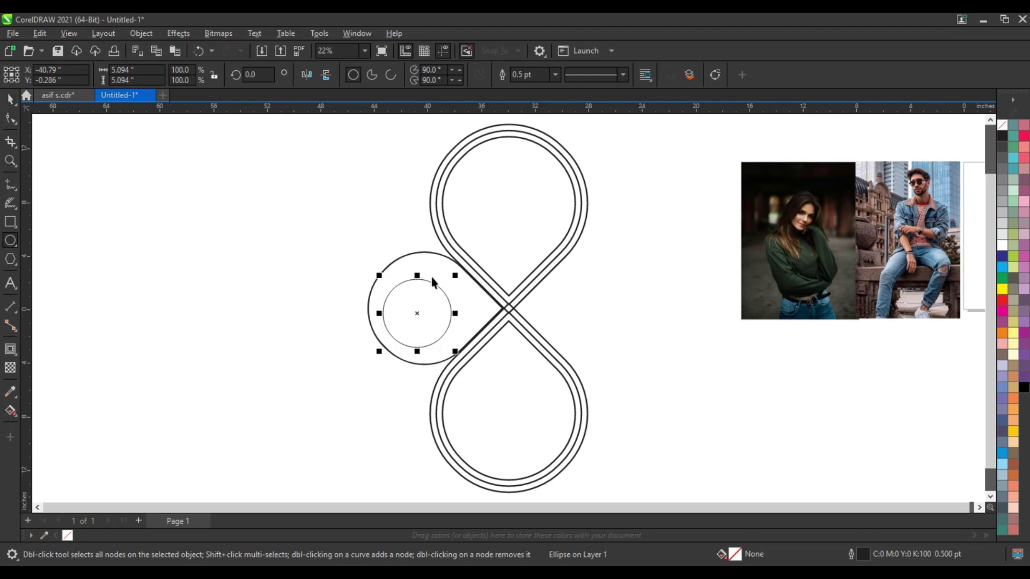
{"action": "left_click_drag", "start_coordinate": [455, 275], "coordinate": [466, 271]}
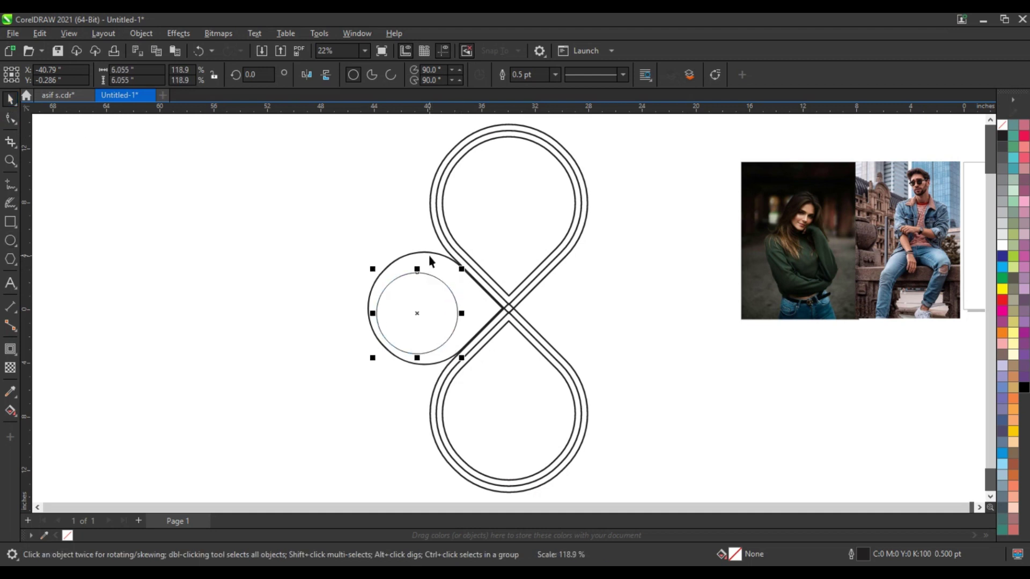
Align the circle's centre with the left teardrop, then shift it left and enlarge it slightly to fill the rounded part evenly.
{"action": "left_click", "coordinate": [430, 255], "text": "shift"}
{"action": "key", "text": "c"}
{"action": "key", "text": "e"}
{"action": "left_click", "coordinate": [361, 295]}
{"action": "mouse_move", "coordinate": [405, 298]}
{"action": "left_mouse_down"}
{"action": "mouse_move", "coordinate": [398, 307]}
{"action": "mouse_move", "coordinate": [392, 298]}
{"action": "left_mouse_up"}
{"action": "left_click_drag", "start_coordinate": [467, 265], "coordinate": [476, 276]}
Mirror a copy of the left teardrop and its circle to the right side and nudge it right until its tip meets the crossing.
{"action": "left_click", "coordinate": [414, 258], "text": "shift"}
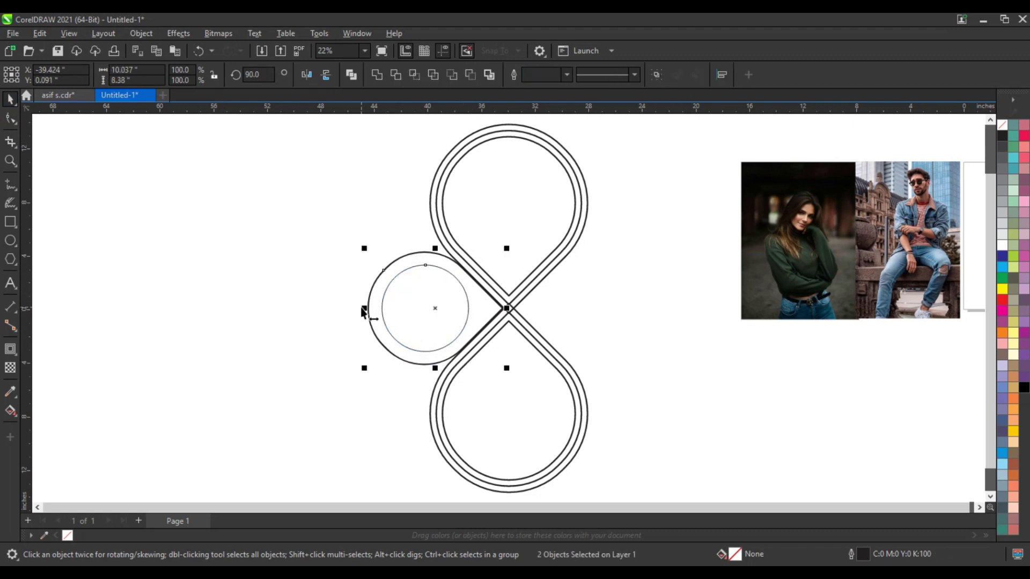
{"action": "left_click_drag", "start_coordinate": [365, 307], "coordinate": [548, 331]}
{"action": "key", "text": "Right"}
{"action": "key", "text": "Right"}
{"action": "key", "text": "Right"}
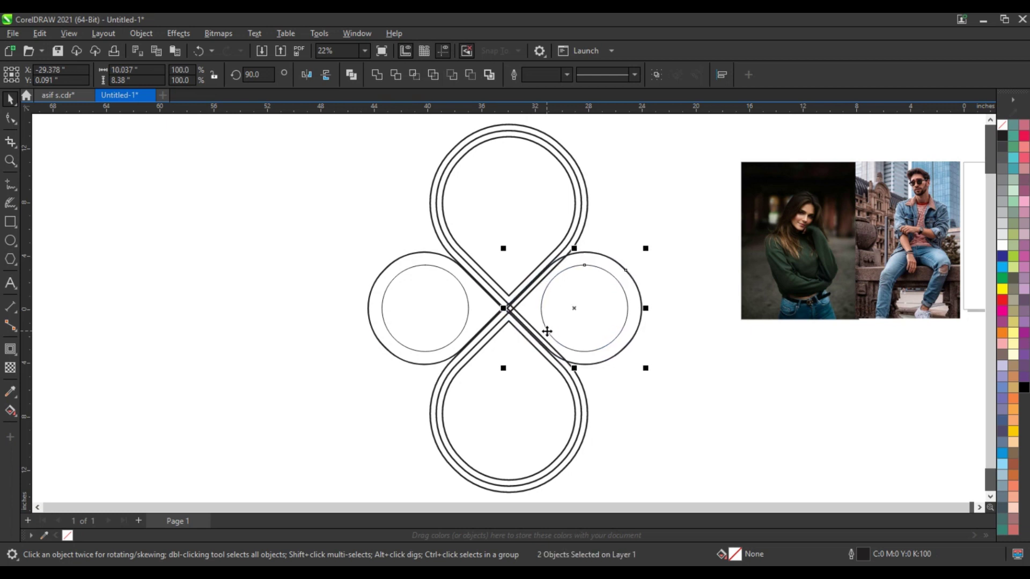
{"action": "key", "text": "Right"}
{"action": "key", "text": "Right"}
{"action": "key", "text": "Right"}
{"action": "key", "text": "Right"}
{"action": "key", "text": "Right"}
{"action": "key", "text": "Right"}
{"action": "key", "text": "Right"}
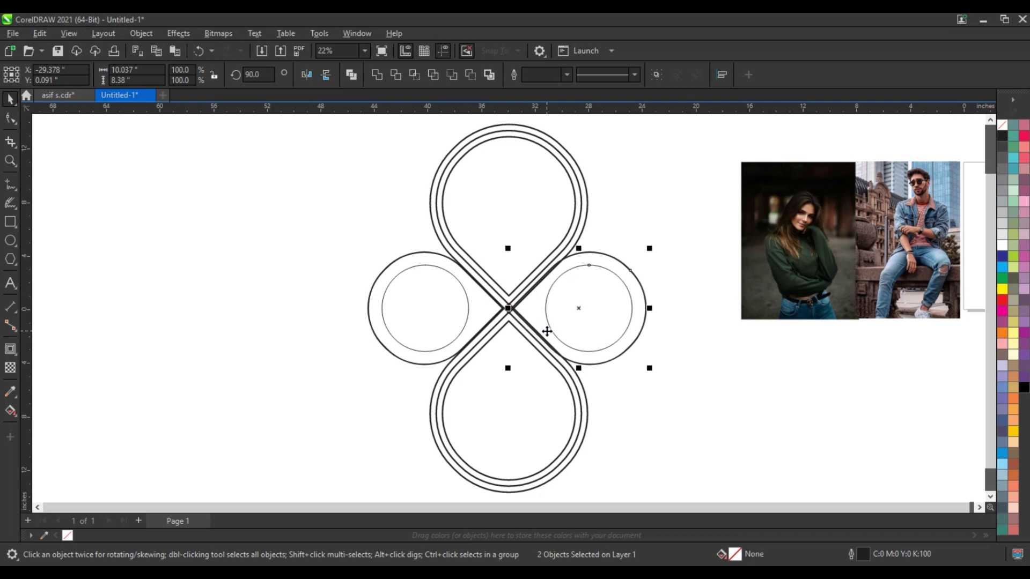
{"action": "key", "text": "Right"}
{"action": "key", "text": "Right"}
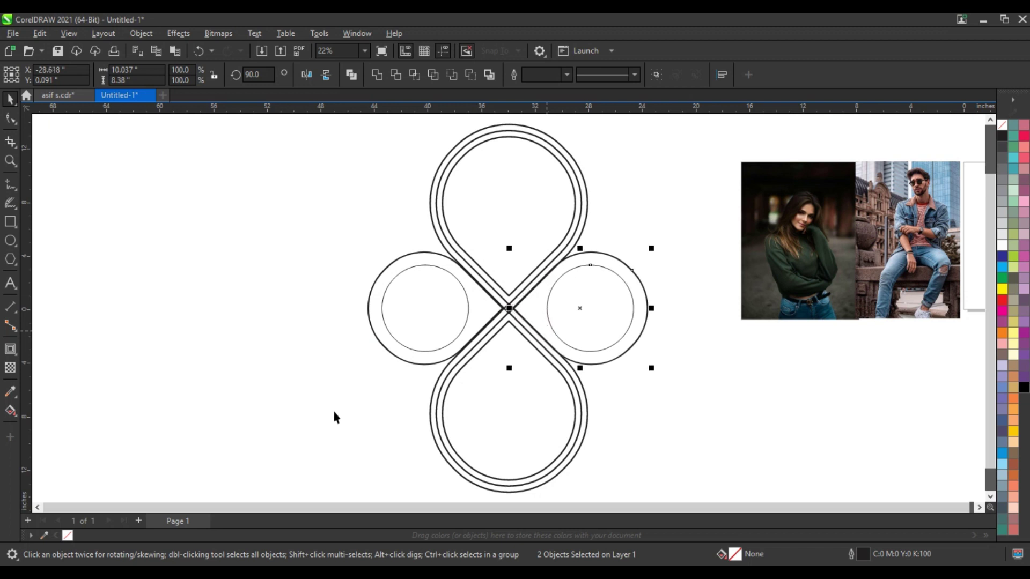
{"action": "left_click", "coordinate": [273, 403]}
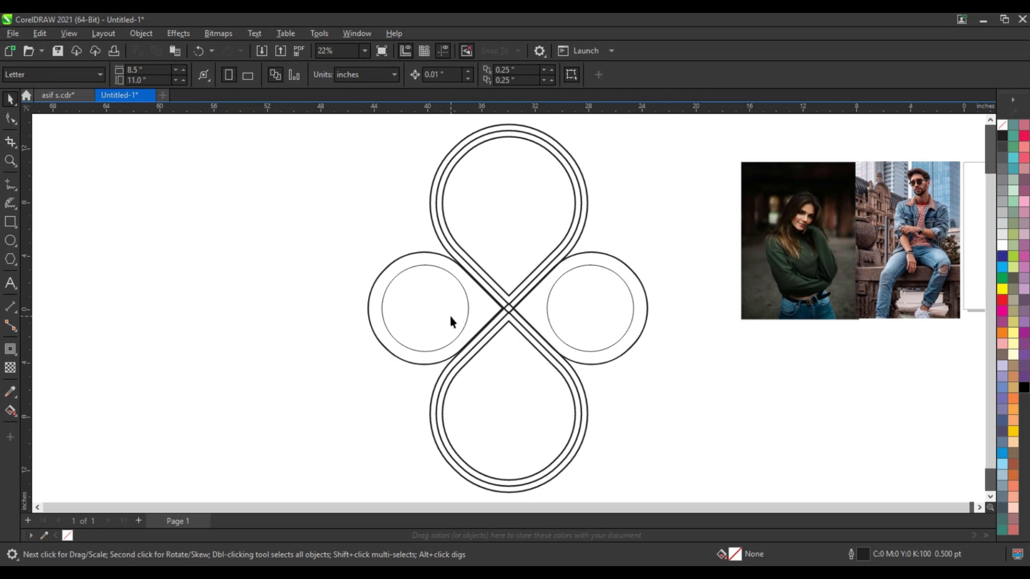
Draw a straight horizontal line about 15.86 in long across the middle of the upper teardrop's round part.
{"action": "left_click", "coordinate": [11, 184]}
{"action": "left_click", "coordinate": [407, 204]}
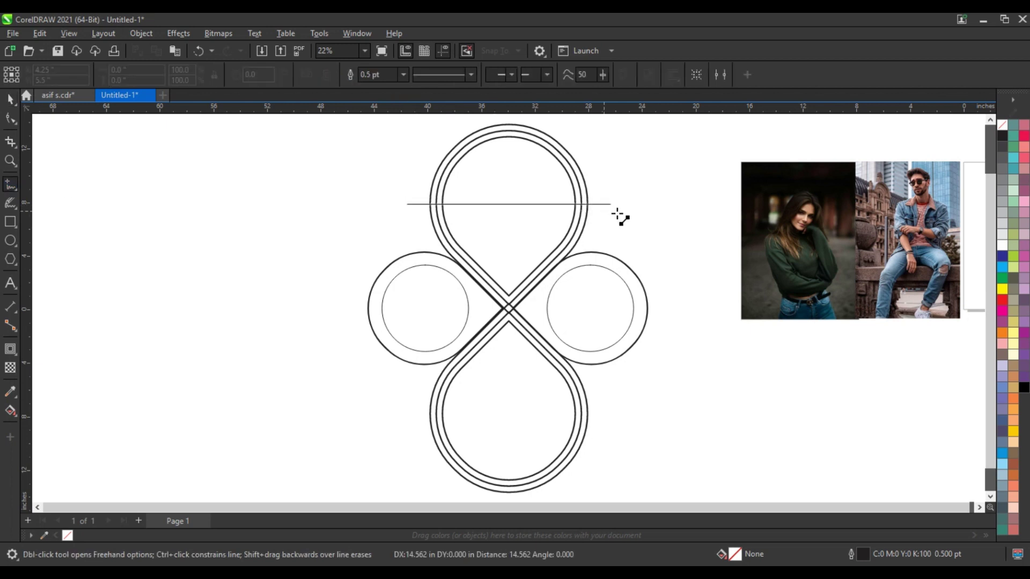
{"action": "left_click", "coordinate": [619, 205]}
{"action": "key", "text": "space"}
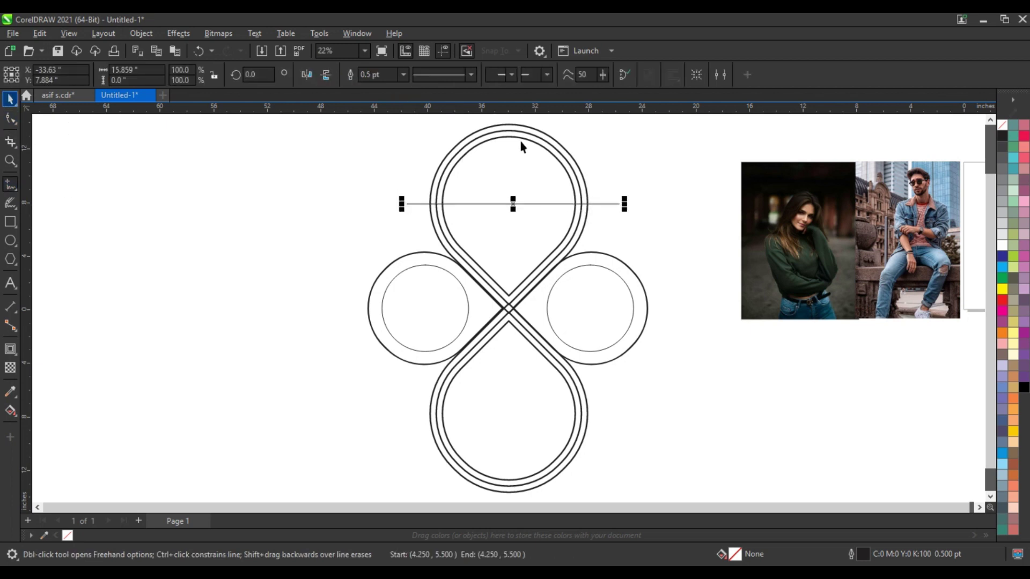
Align the horizontal line vertically with the centre of the upper outer teardrop.
{"action": "left_click", "coordinate": [520, 138], "text": "shift"}
{"action": "key", "text": "e"}
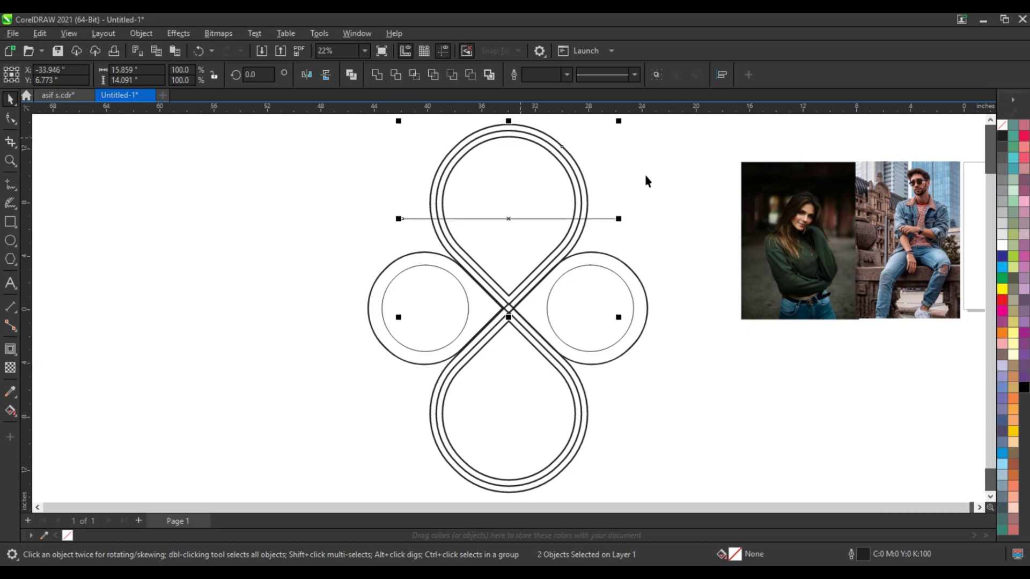
{"action": "key", "text": "Escape"}
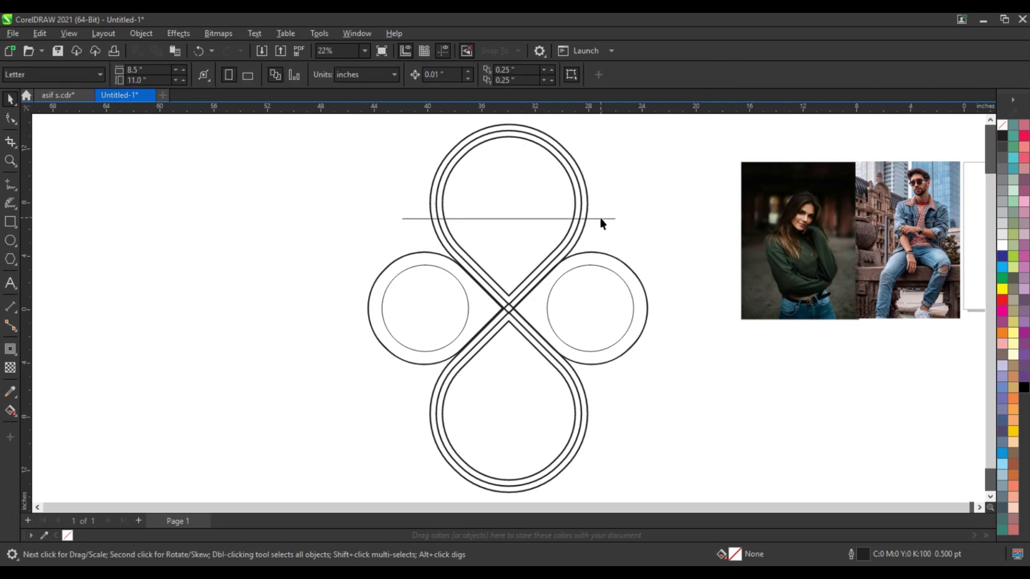
Copy the horizontal line straight down and centre the copy vertically on the lower outer teardrop.
{"action": "left_click_drag", "start_coordinate": [610, 219], "coordinate": [610, 421]}
{"action": "left_click", "coordinate": [573, 394], "text": "shift"}
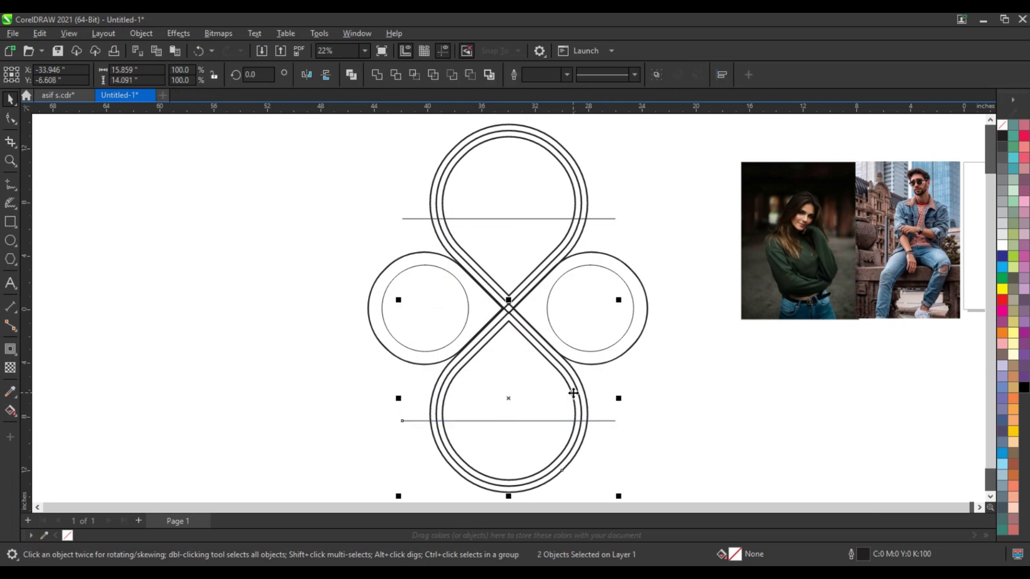
{"action": "key", "text": "e"}
{"action": "key", "text": "Escape"}
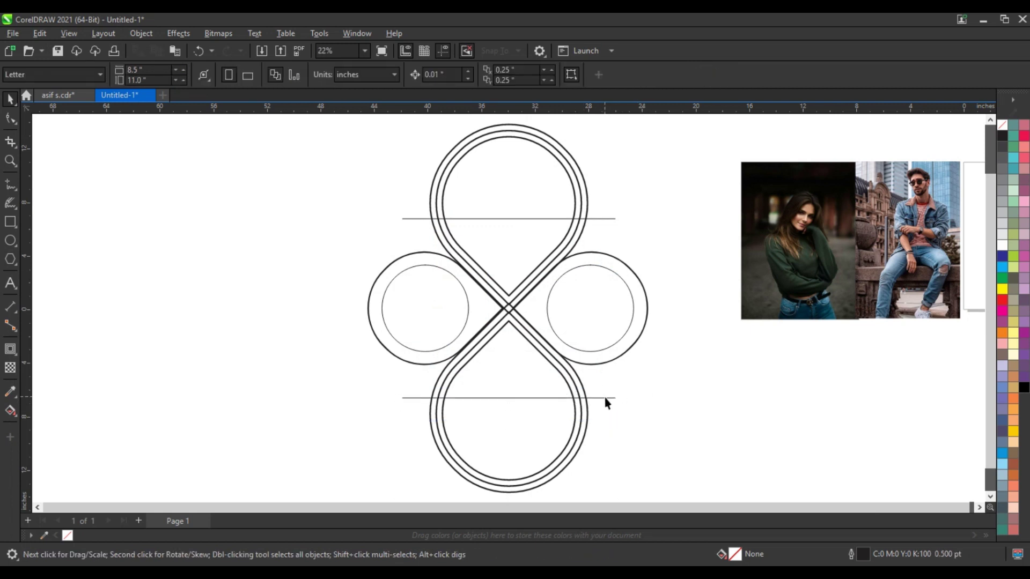
Smart-fill the four crossing band sections between the horizontal lines and their central diamond with blue #336699.
{"action": "scroll", "coordinate": [713, 282], "scroll_direction": "up", "scroll_amount": 1}
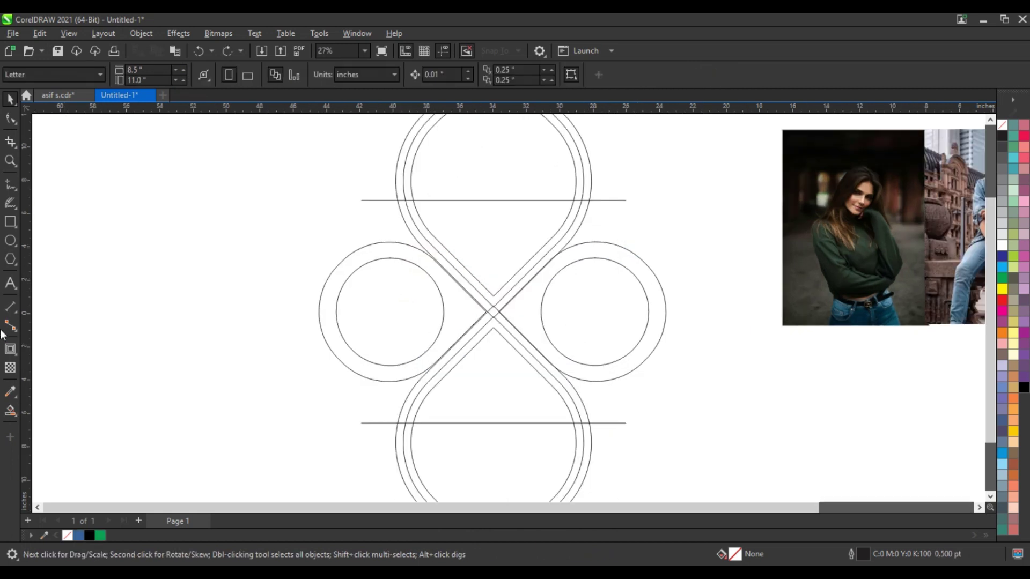
{"action": "left_click", "coordinate": [10, 411]}
{"action": "left_click", "coordinate": [418, 238]}
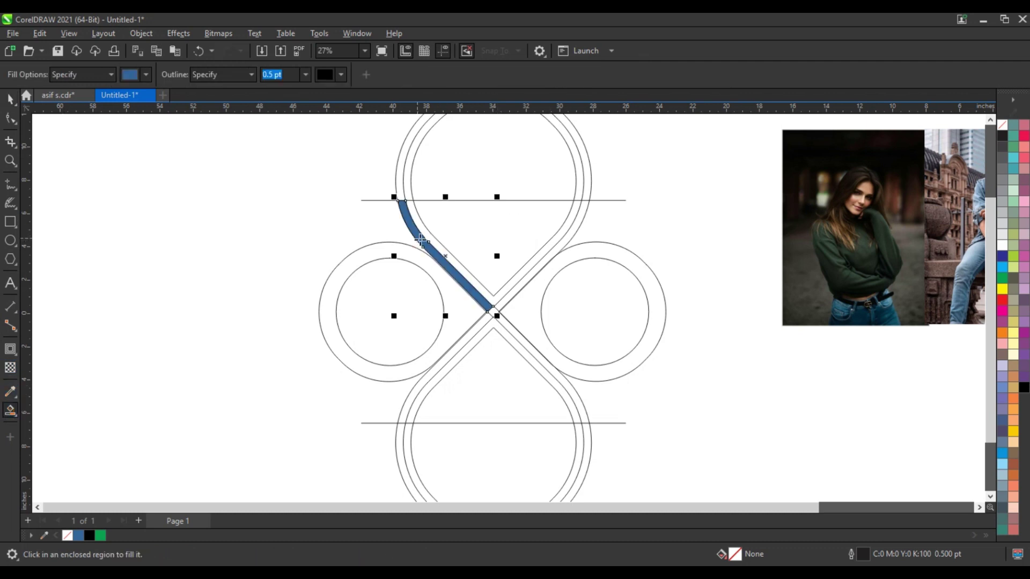
{"action": "left_click", "coordinate": [494, 313]}
{"action": "left_click", "coordinate": [512, 330]}
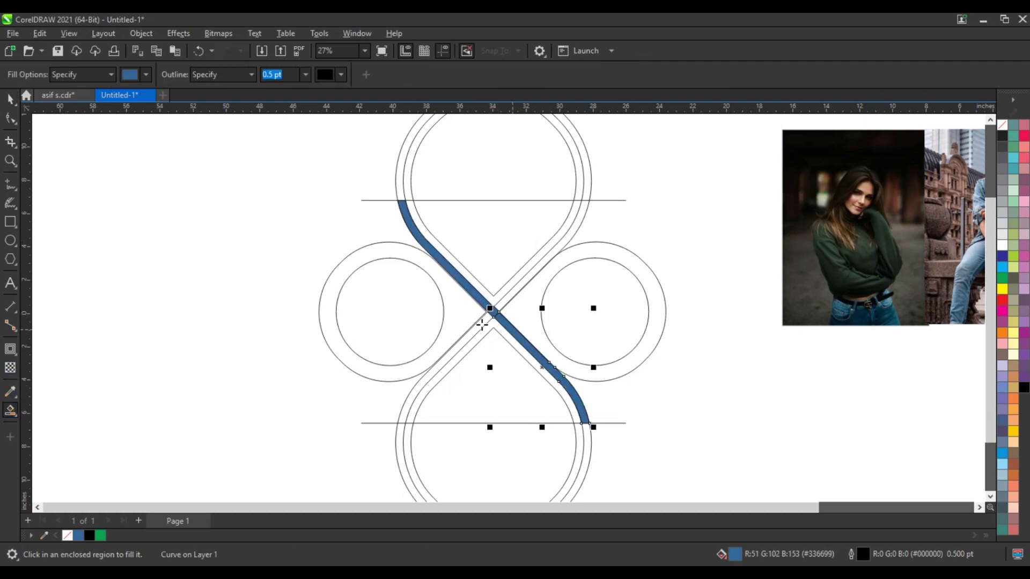
{"action": "left_click", "coordinate": [483, 324]}
{"action": "left_click", "coordinate": [505, 302]}
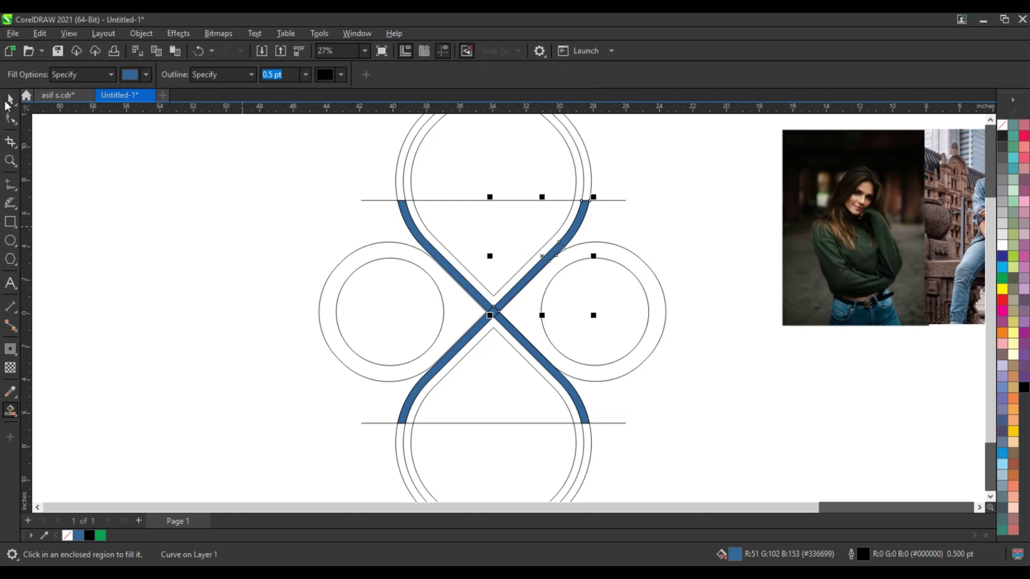
Weld the four blue band sections and the central diamond into one X-shaped piece.
{"action": "left_click", "coordinate": [10, 99]}
{"action": "left_click", "coordinate": [494, 317]}
{"action": "left_click", "coordinate": [526, 348], "text": "shift"}
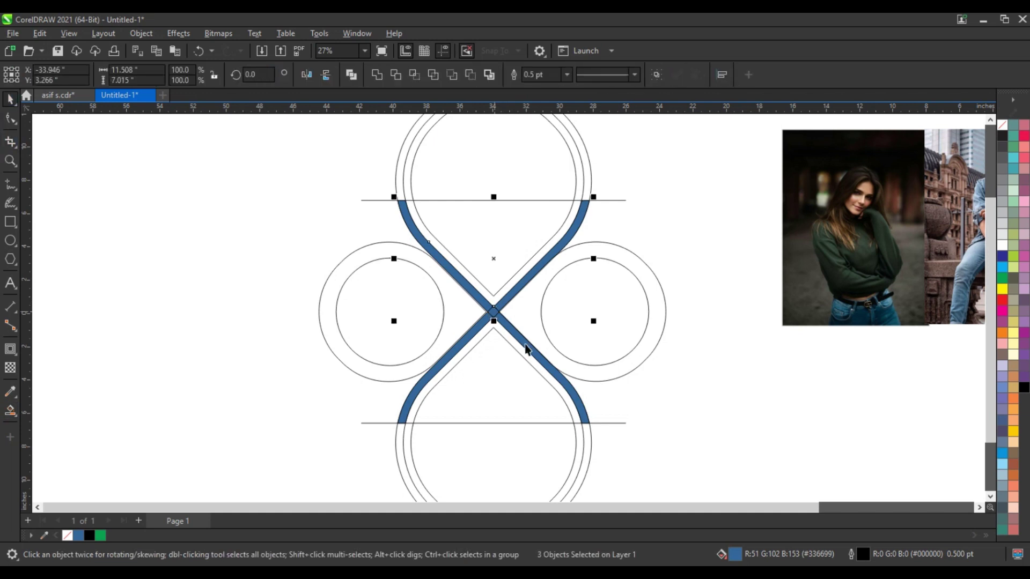
{"action": "left_click", "coordinate": [468, 350], "text": "shift"}
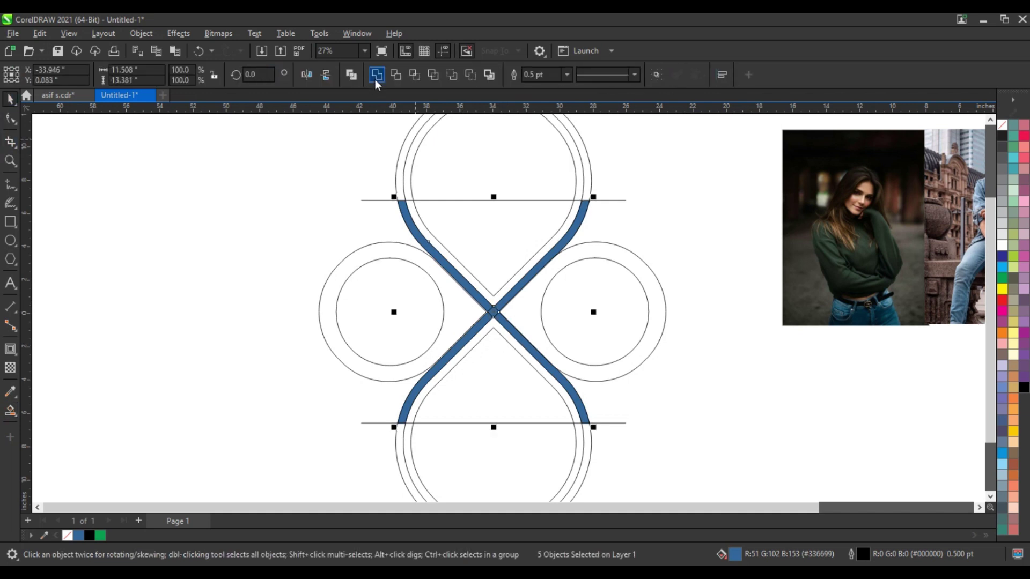
{"action": "left_click", "coordinate": [267, 282]}
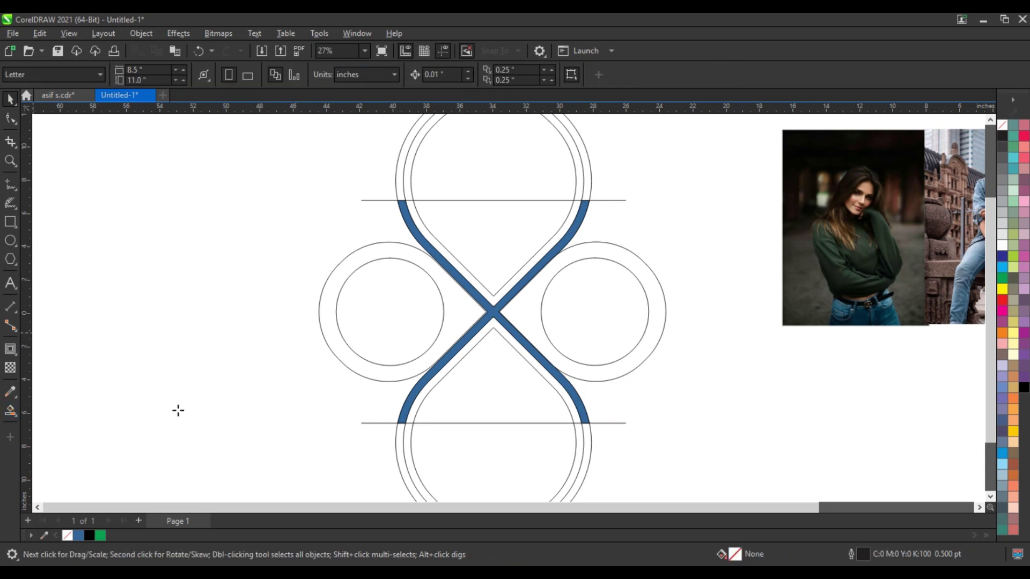
Smart-fill the left teardrop around its inner circle with blue and place a flipped copy on the right side.
{"action": "left_click", "coordinate": [454, 328]}
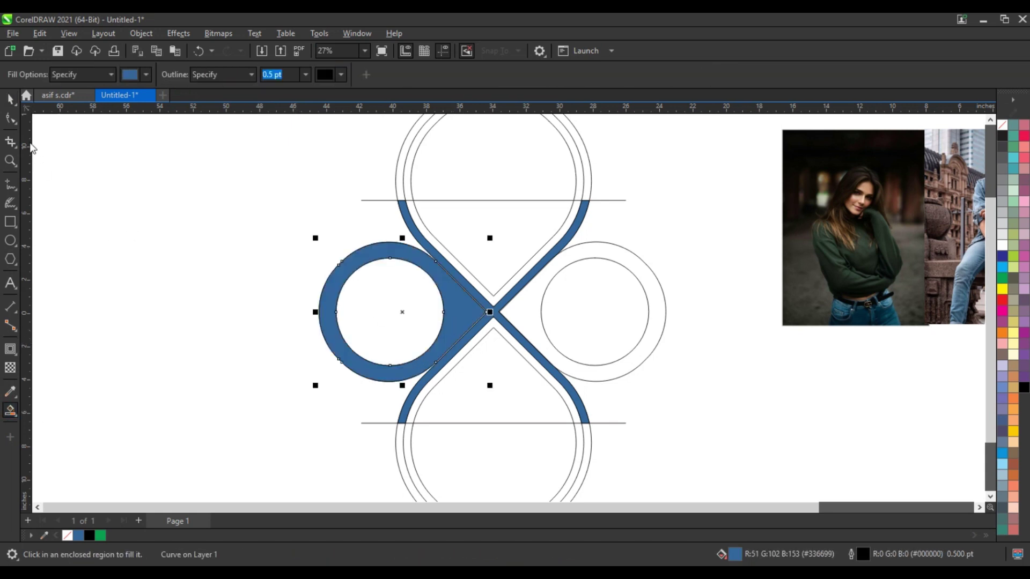
{"action": "left_click", "coordinate": [10, 99]}
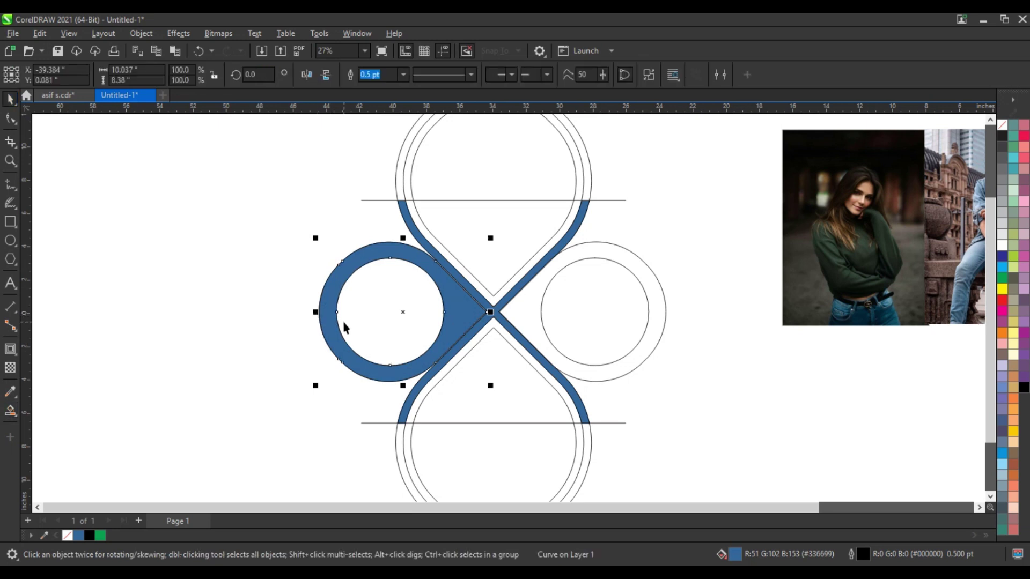
{"action": "key", "text": "Up"}
{"action": "left_click_drag", "start_coordinate": [316, 312], "coordinate": [655, 264]}
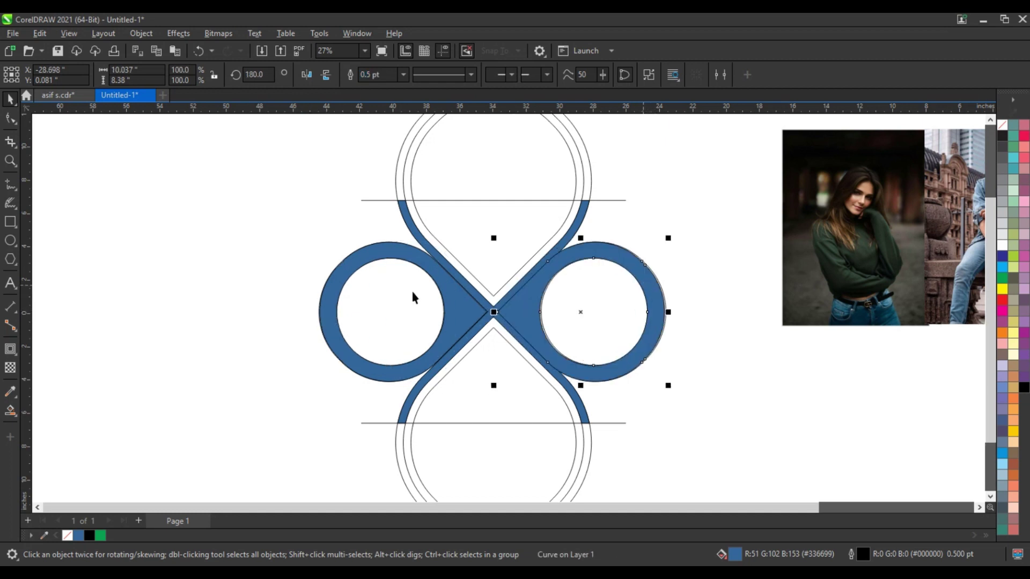
Weld the two blue side shapes, centre them on the blue X-shaped piece, and weld everything into one shape.
{"action": "left_click", "coordinate": [448, 299], "text": "shift"}
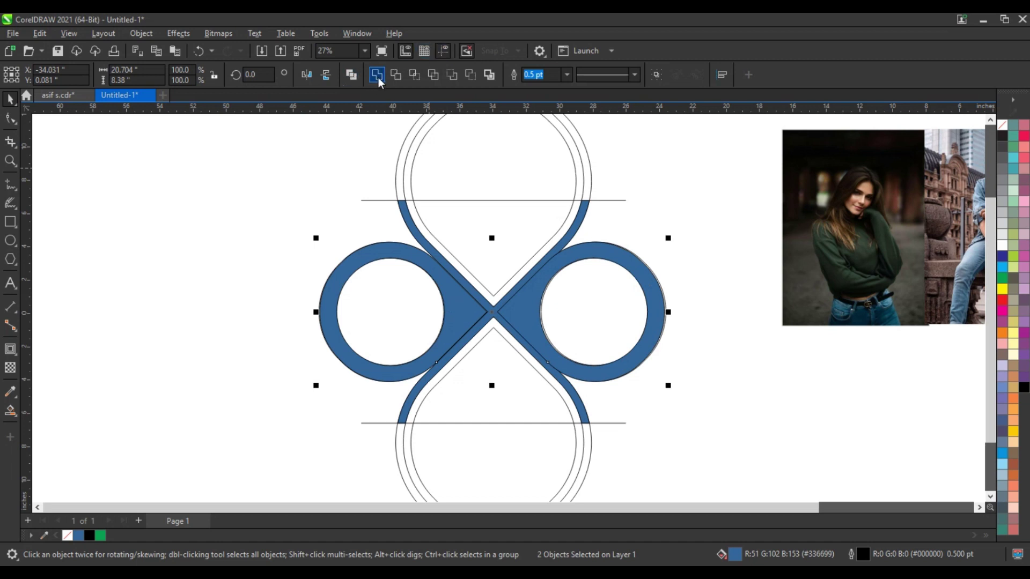
{"action": "left_click", "coordinate": [582, 218]}
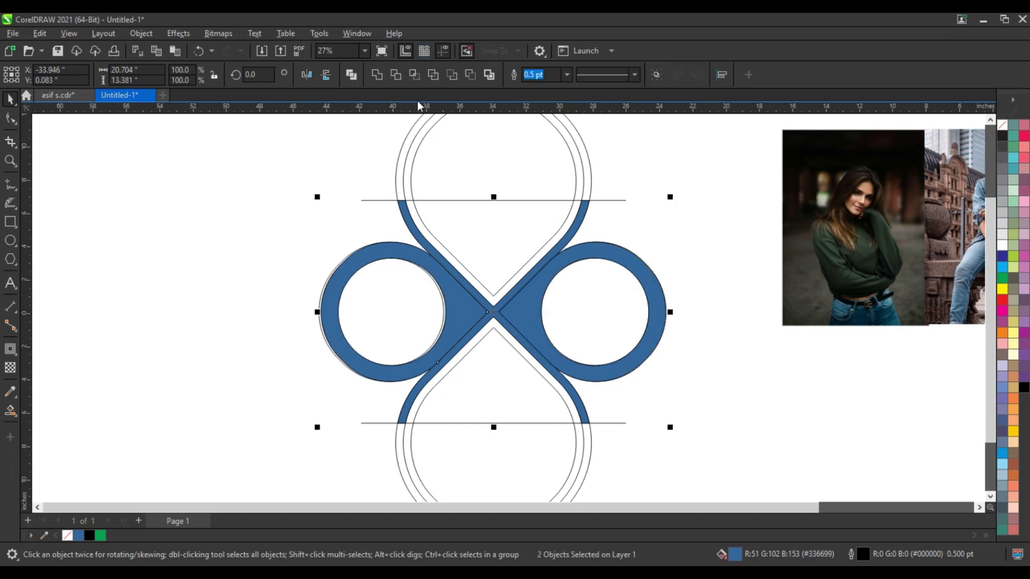
{"action": "left_click", "coordinate": [377, 74]}
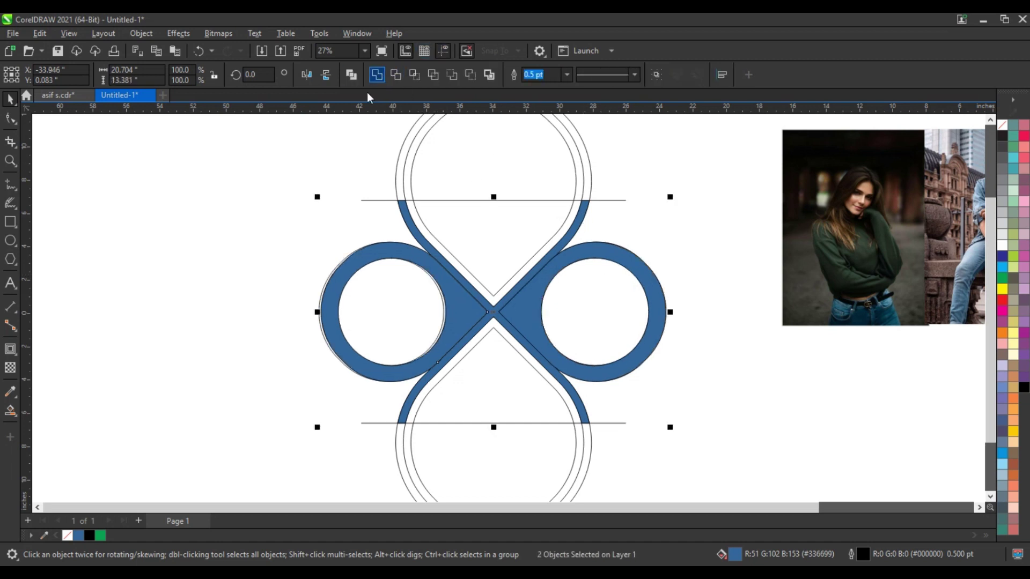
{"action": "left_click", "coordinate": [262, 210]}
Remove the outline from the welded blue shape.
{"action": "left_click", "coordinate": [574, 268]}
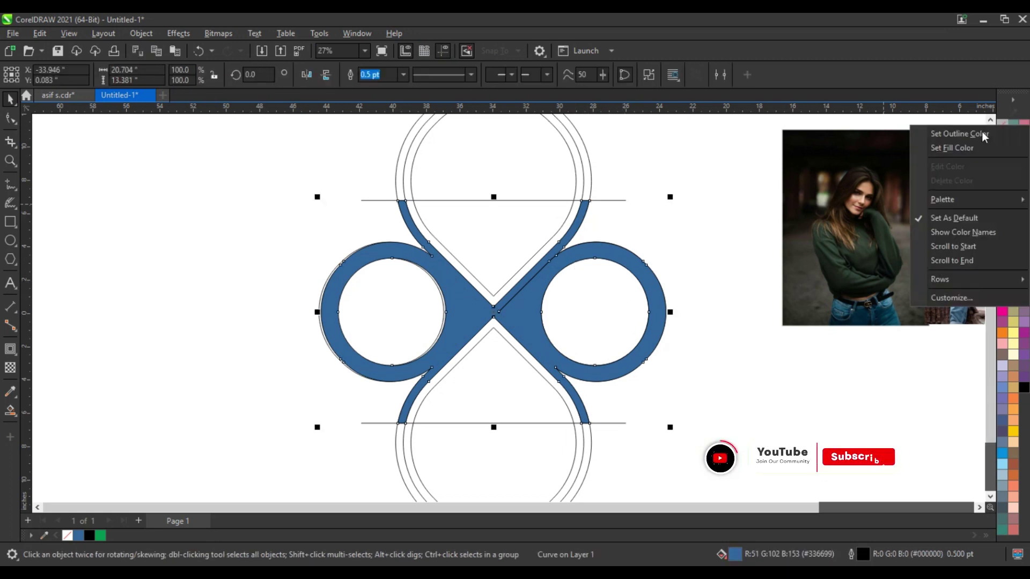
{"action": "right_click", "coordinate": [1002, 127]}
{"action": "key", "text": "Return"}
{"action": "left_click", "coordinate": [633, 292]}
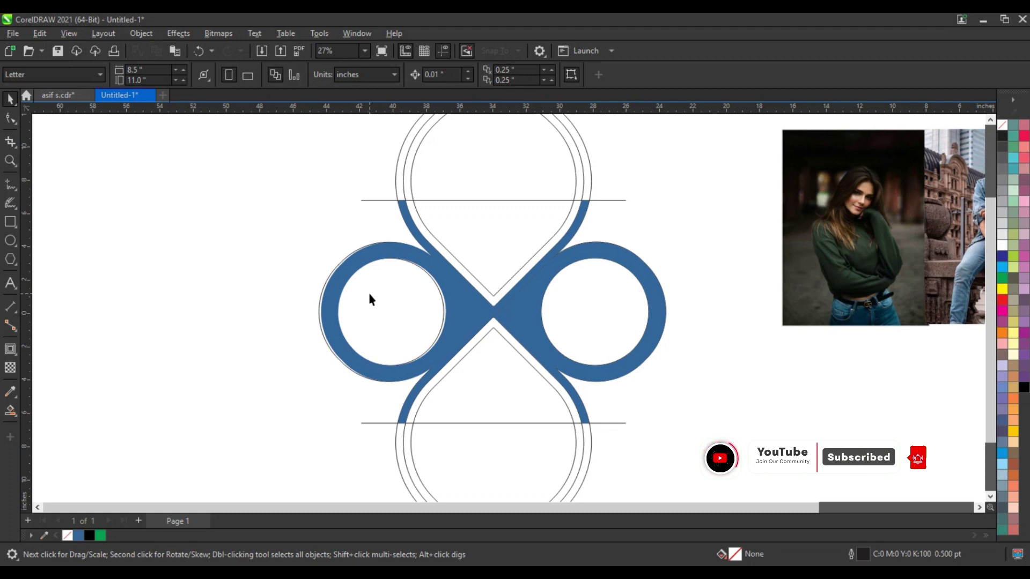
Break the combined line work apart into separate curves.
{"action": "scroll", "coordinate": [413, 310], "scroll_direction": "down", "scroll_amount": 1}
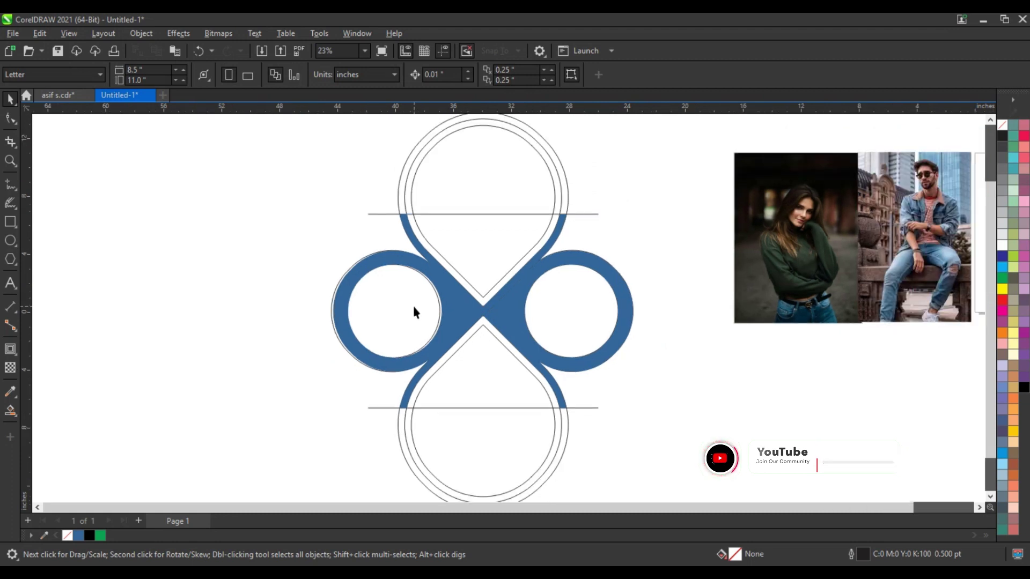
{"action": "scroll", "coordinate": [427, 292], "scroll_direction": "down", "scroll_amount": 1}
{"action": "left_click", "coordinate": [571, 226]}
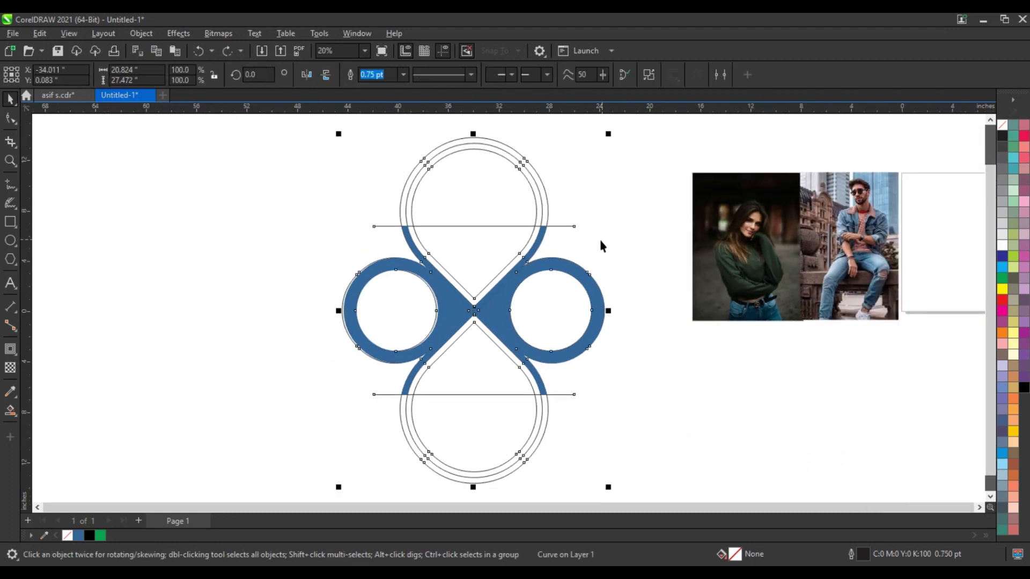
{"action": "left_click", "coordinate": [596, 202]}
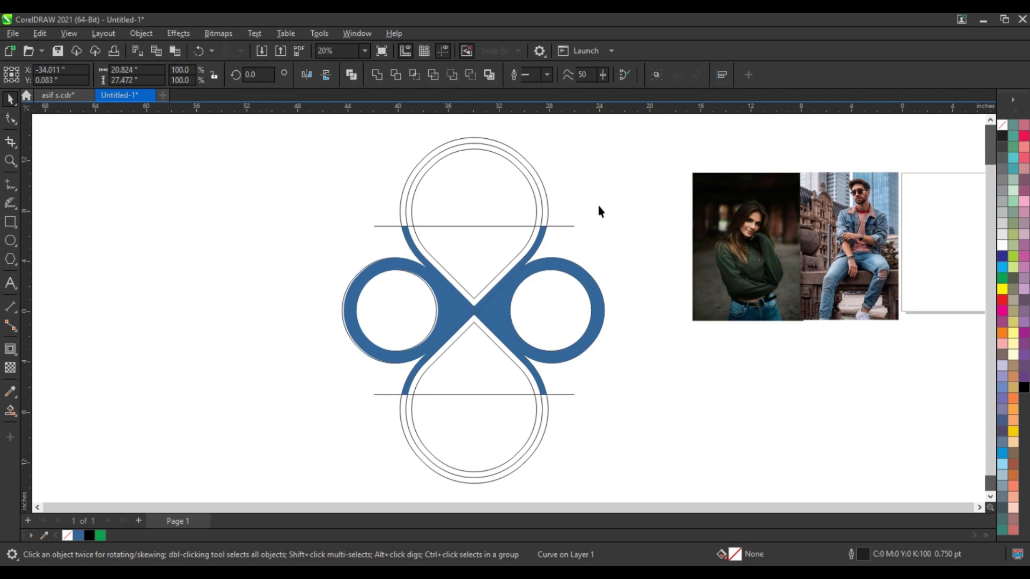
Delete the two horizontal lines crossing the upper and lower teardrops.
{"action": "left_click", "coordinate": [563, 227]}
{"action": "left_click_drag", "start_coordinate": [562, 228], "coordinate": [568, 397]}
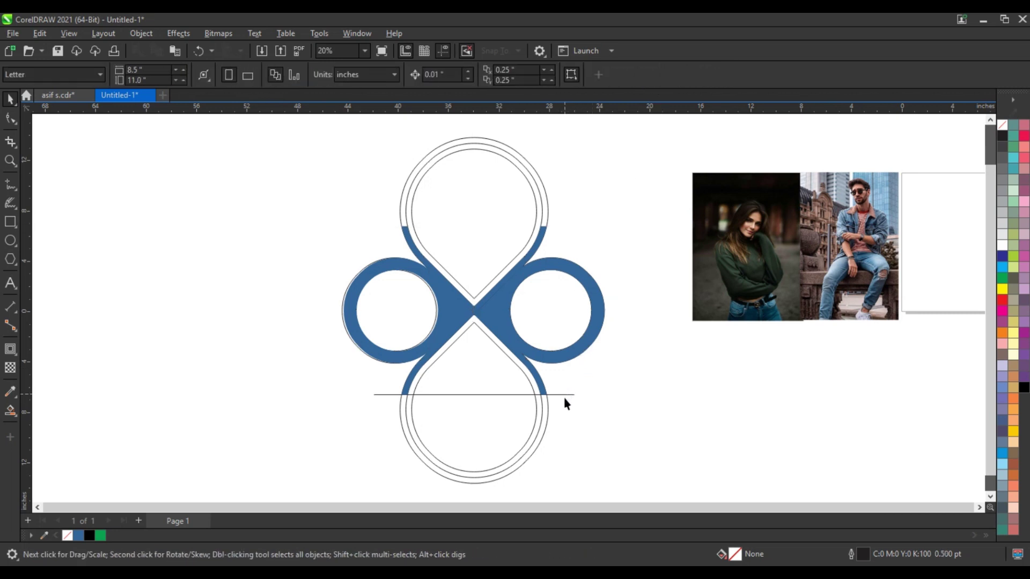
{"action": "left_click", "coordinate": [625, 377]}
{"action": "left_click", "coordinate": [569, 400]}
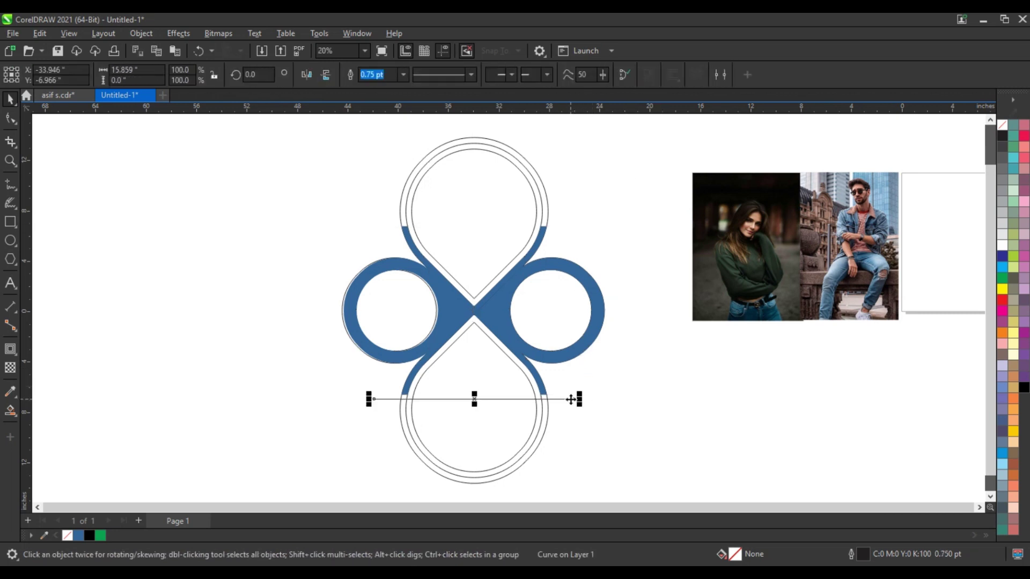
{"action": "key", "text": "Delete"}
Delete the outermost outline of the lower teardrop and of the upper teardrop.
{"action": "left_click", "coordinate": [547, 426]}
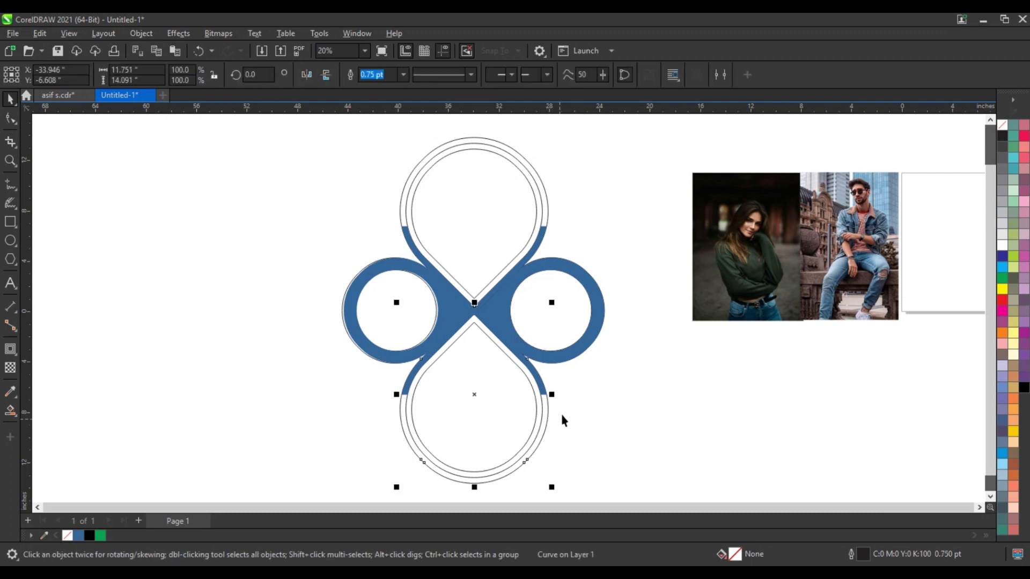
{"action": "left_click", "coordinate": [552, 427]}
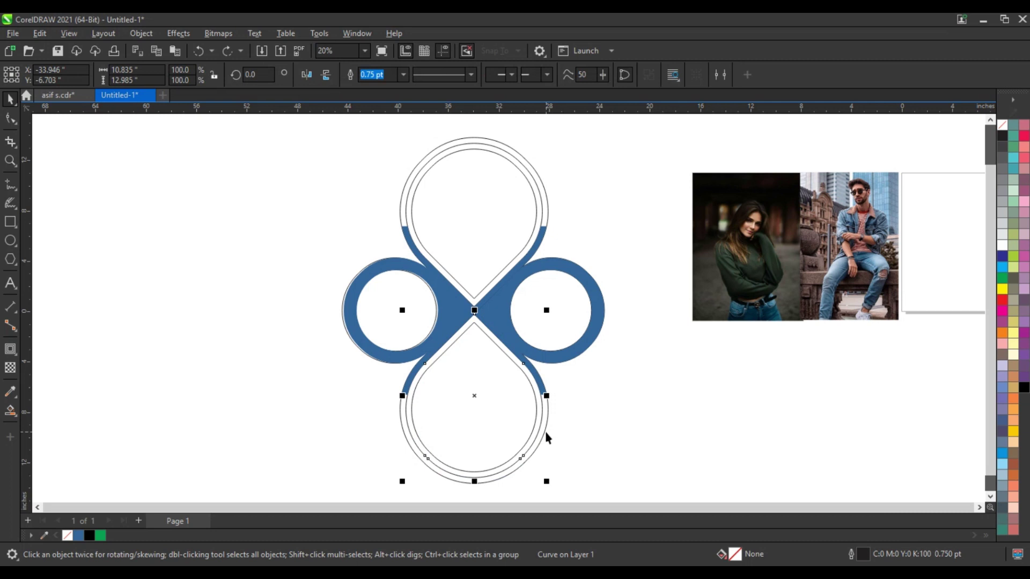
{"action": "left_click", "coordinate": [545, 434]}
{"action": "key", "text": "Delete"}
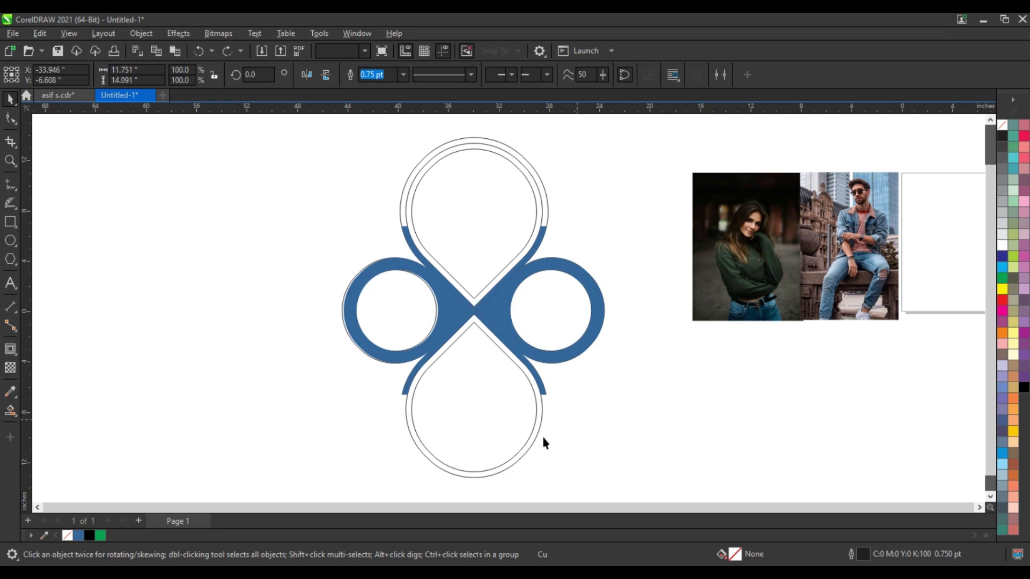
{"action": "left_click", "coordinate": [545, 196]}
{"action": "key", "text": "Delete"}
Enlarge the outer remaining outlines of the upper and lower teardrops to 103.8 %, about 11.24 by 13.47 in each.
{"action": "left_click", "coordinate": [542, 198]}
{"action": "scroll", "coordinate": [590, 199], "scroll_direction": "up", "scroll_amount": 1}
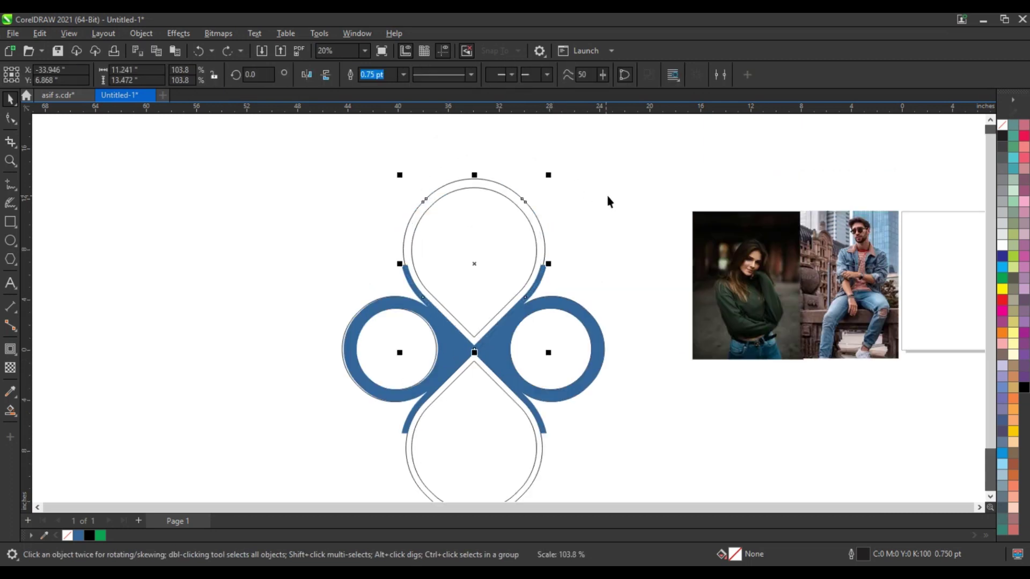
{"action": "key", "text": "Escape"}
{"action": "left_click", "coordinate": [533, 485]}
{"action": "key", "text": "ctrl+z"}
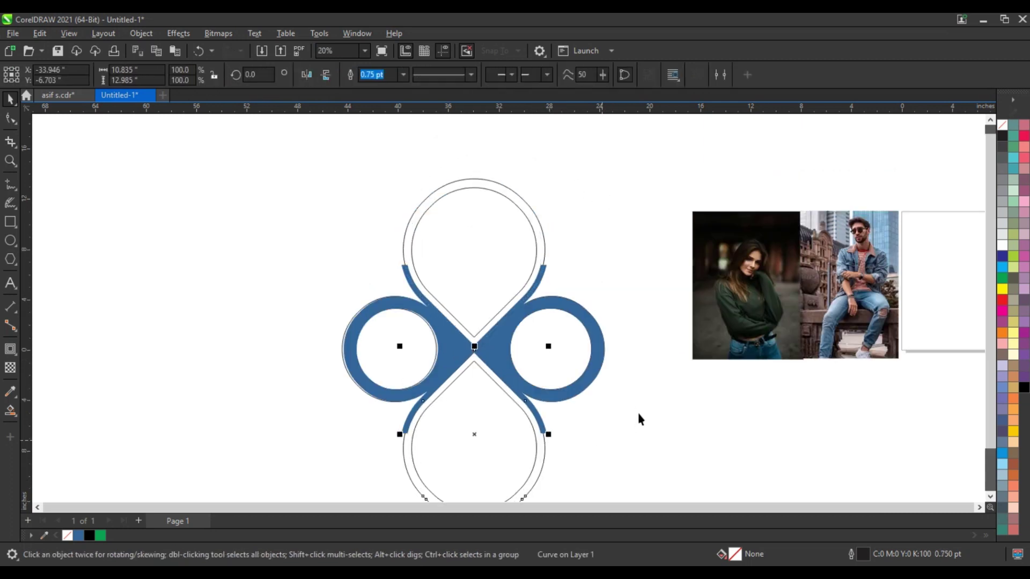
Set the outline width of both enlarged teardrops to 15 pt.
{"action": "left_click", "coordinate": [510, 189], "text": "shift"}
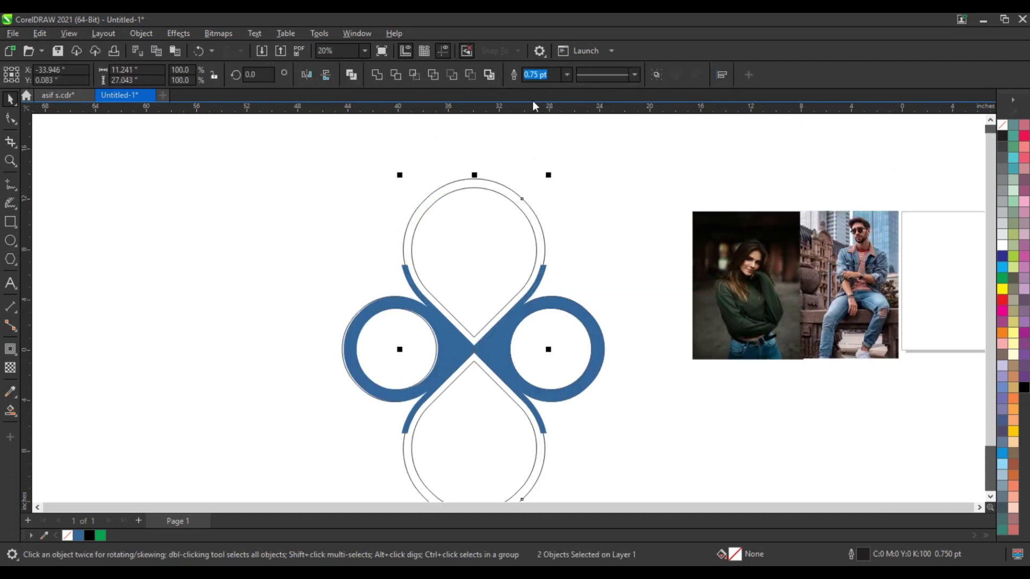
{"action": "left_click", "coordinate": [563, 75]}
{"action": "left_click", "coordinate": [543, 150]}
{"action": "left_click", "coordinate": [523, 76]}
{"action": "type", "text": "5"}
{"action": "key", "text": "Return"}
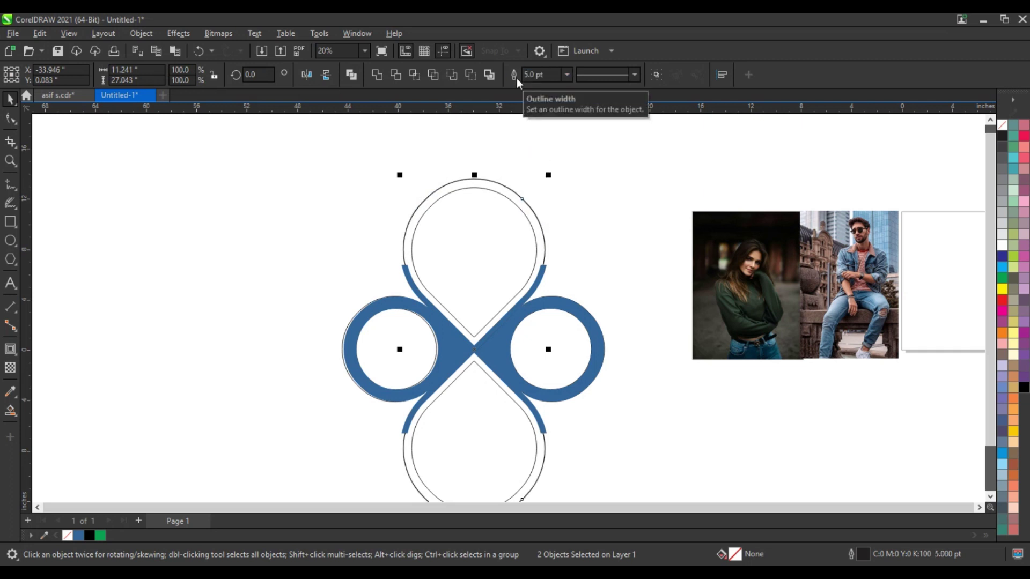
{"action": "left_click_drag", "start_coordinate": [543, 74], "coordinate": [483, 75]}
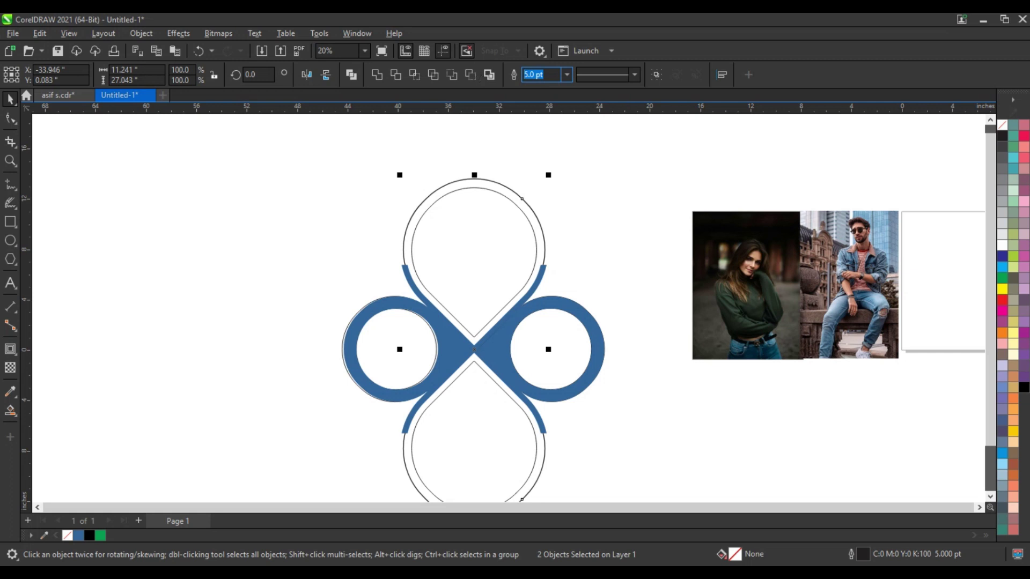
{"action": "type", "text": "15"}
{"action": "key", "text": "Return"}
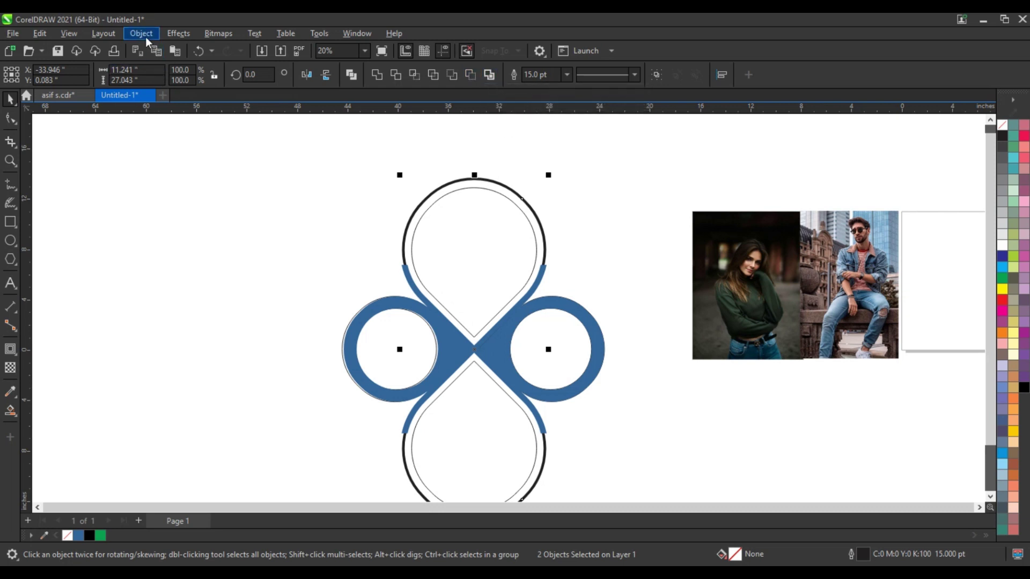
{"action": "left_click", "coordinate": [530, 181]}
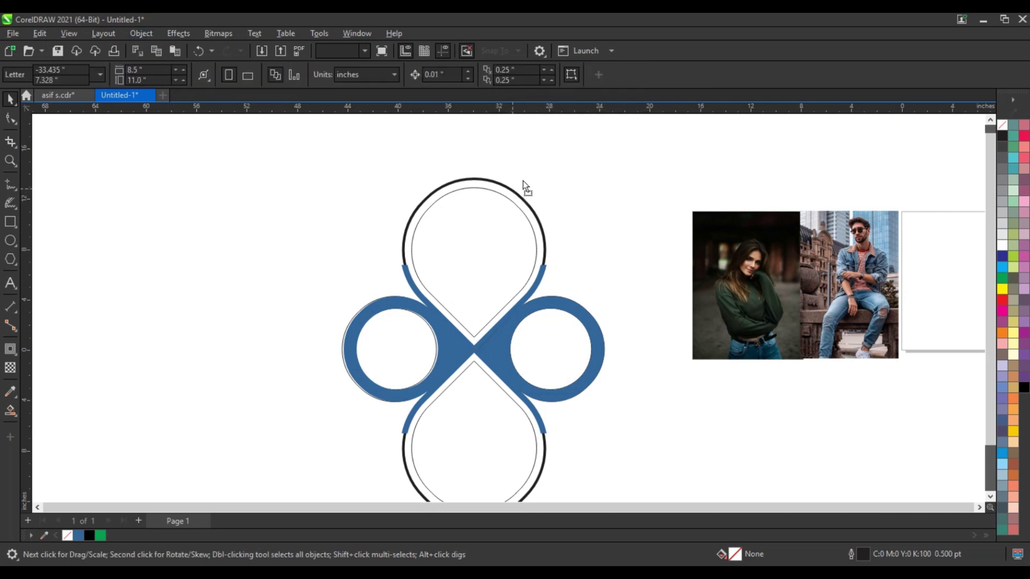
{"action": "left_click", "coordinate": [522, 197]}
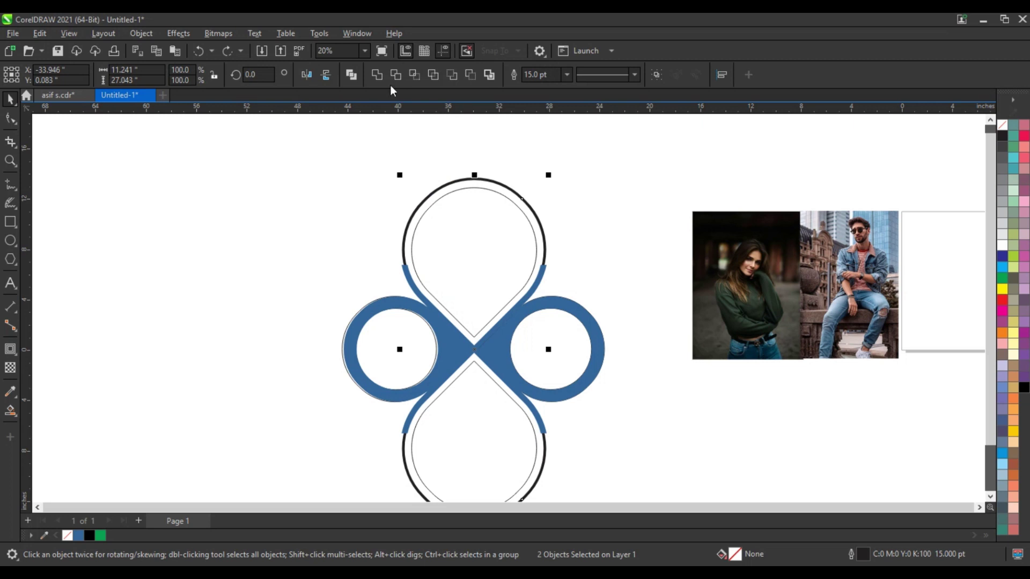
Combine the two thick teardrop outlines, convert them to an object and merge it with the blue centre shape.
{"action": "left_click", "coordinate": [351, 75]}
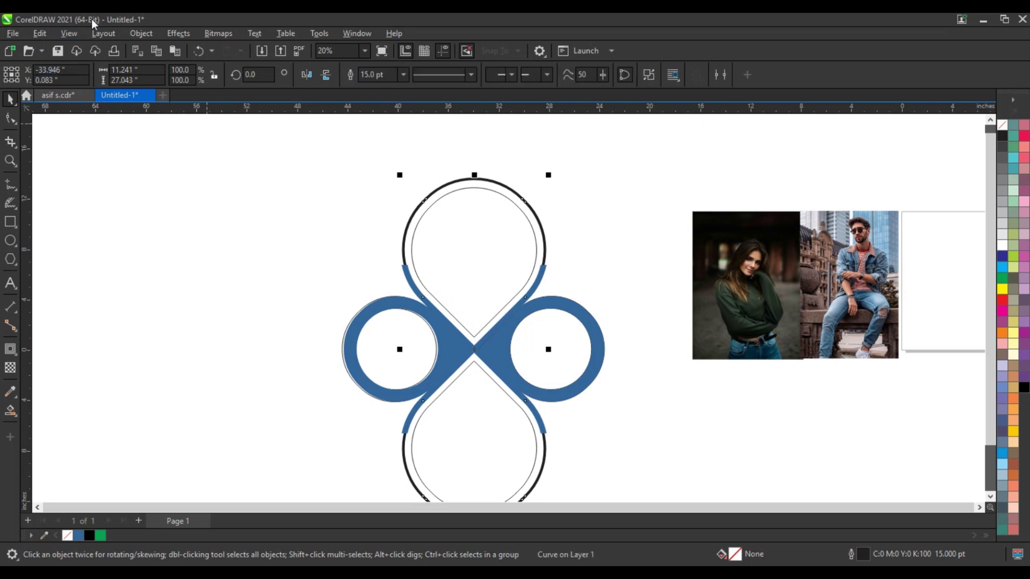
{"action": "left_click", "coordinate": [141, 33]}
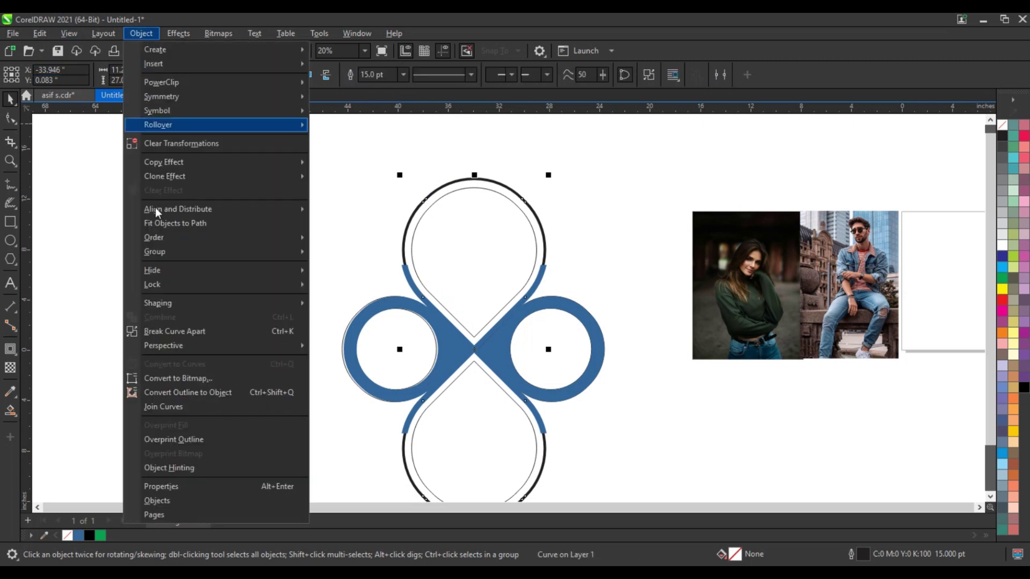
{"action": "left_click", "coordinate": [159, 331]}
Fill the merged frame shape with green C84 M2 Y100 K0.
{"action": "key", "text": "g"}
{"action": "left_click", "coordinate": [195, 76]}
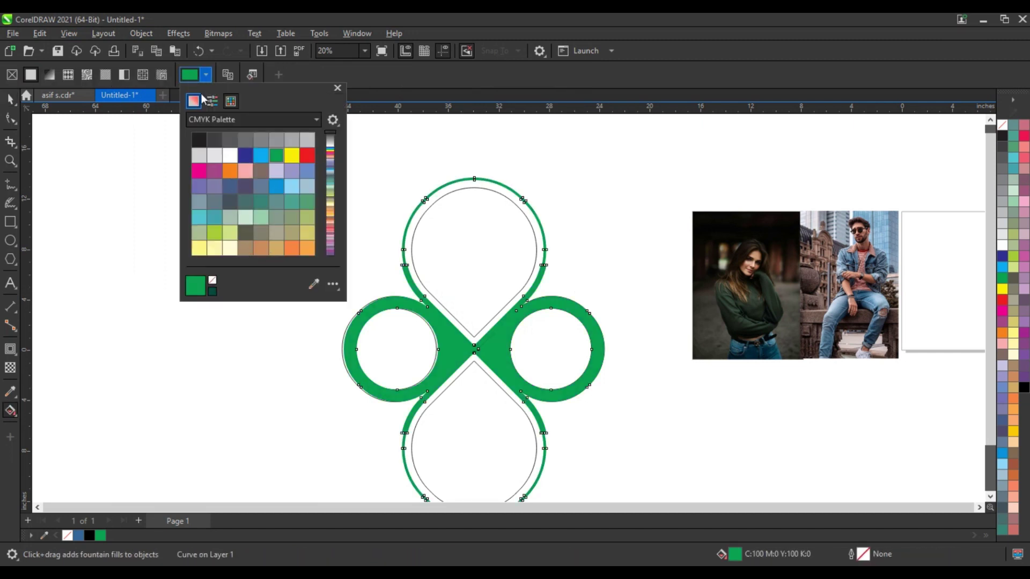
{"action": "left_click", "coordinate": [194, 102]}
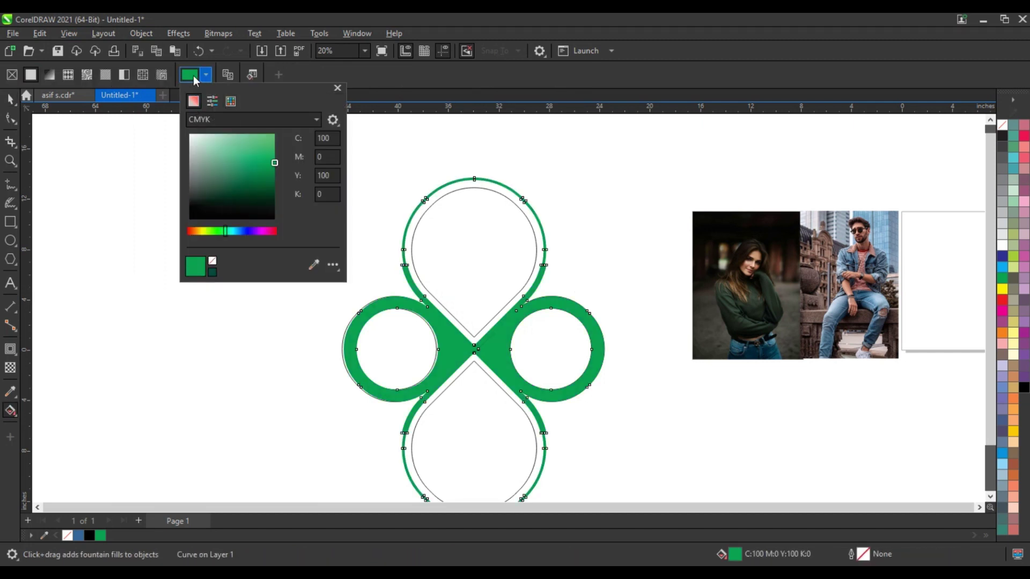
{"action": "left_click", "coordinate": [267, 155]}
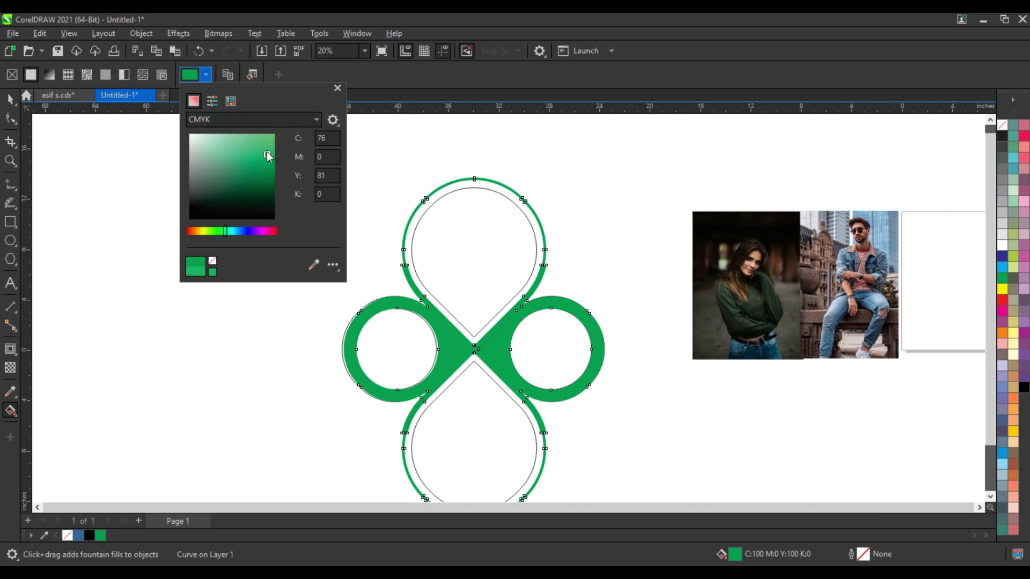
{"action": "left_click", "coordinate": [221, 233]}
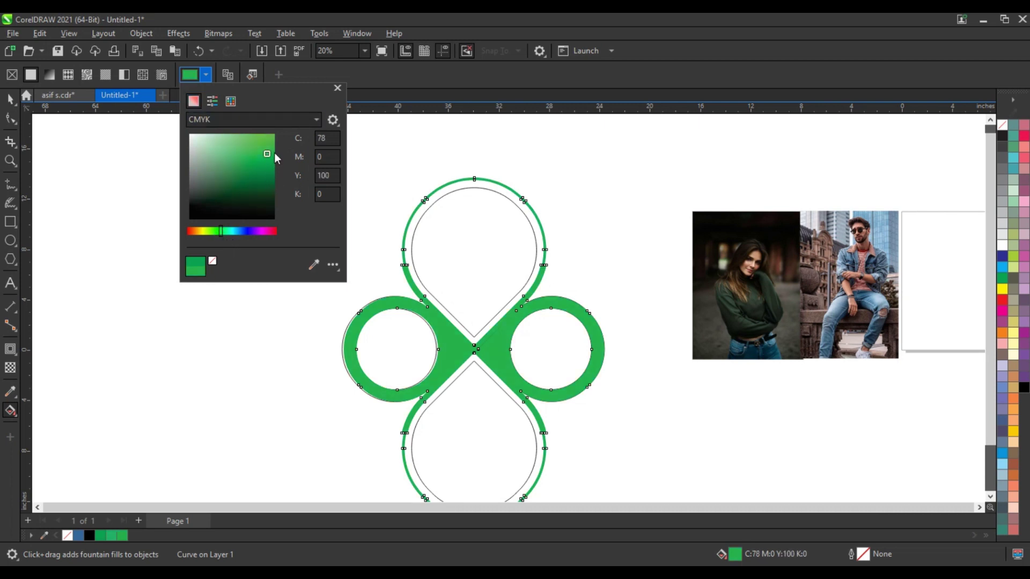
{"action": "left_click", "coordinate": [265, 161]}
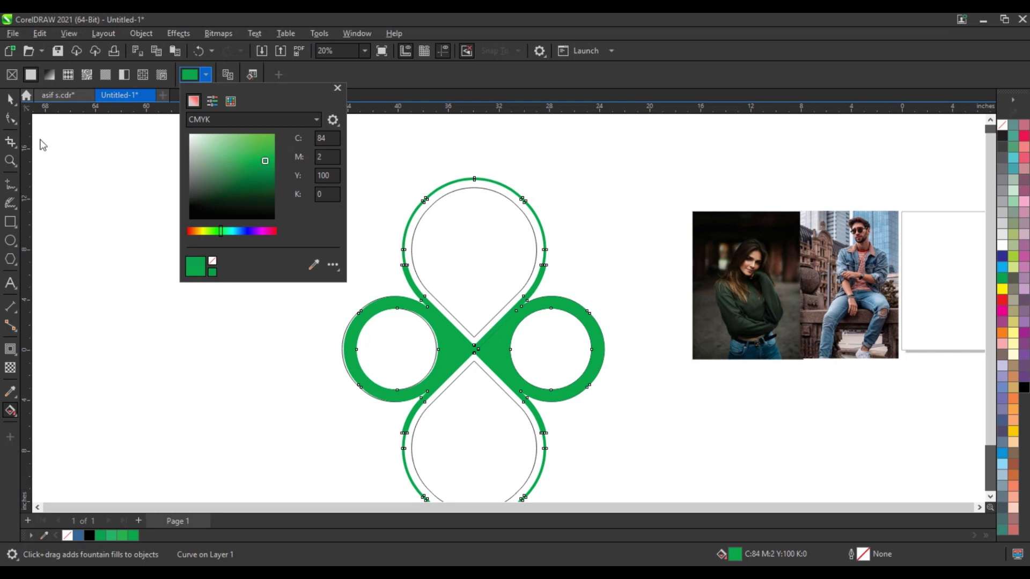
{"action": "left_click", "coordinate": [10, 99]}
{"action": "left_click", "coordinate": [217, 263]}
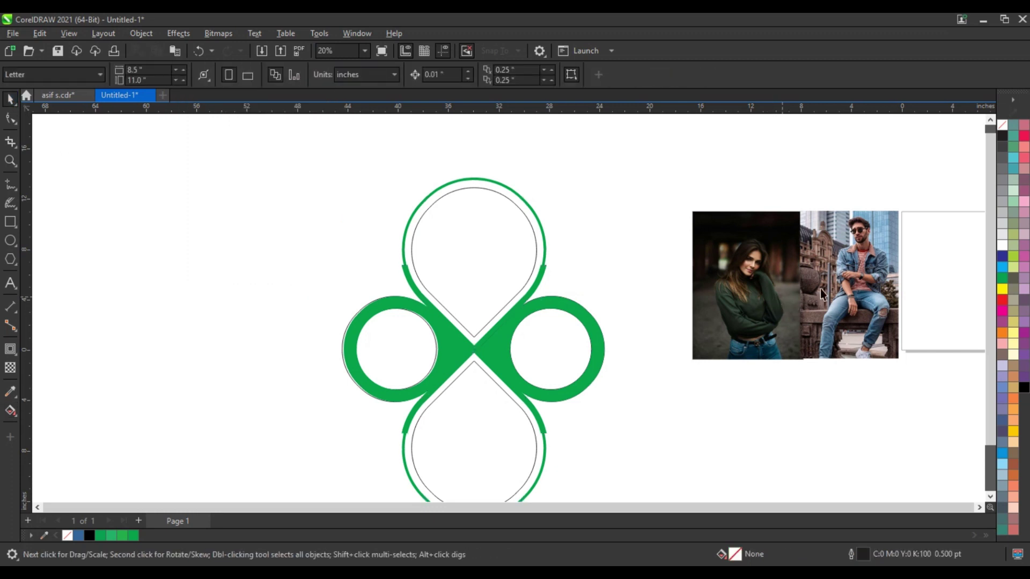
Convert the man's photo to a 300 dpi Grayscale (8-bit) bitmap.
{"action": "left_click", "coordinate": [877, 276]}
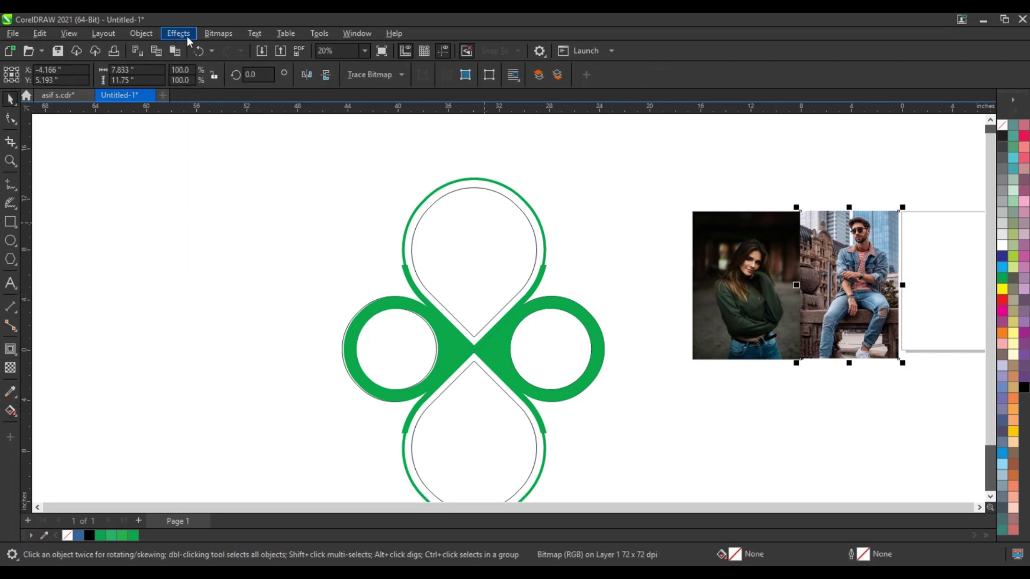
{"action": "left_click", "coordinate": [219, 33]}
{"action": "left_click", "coordinate": [246, 51]}
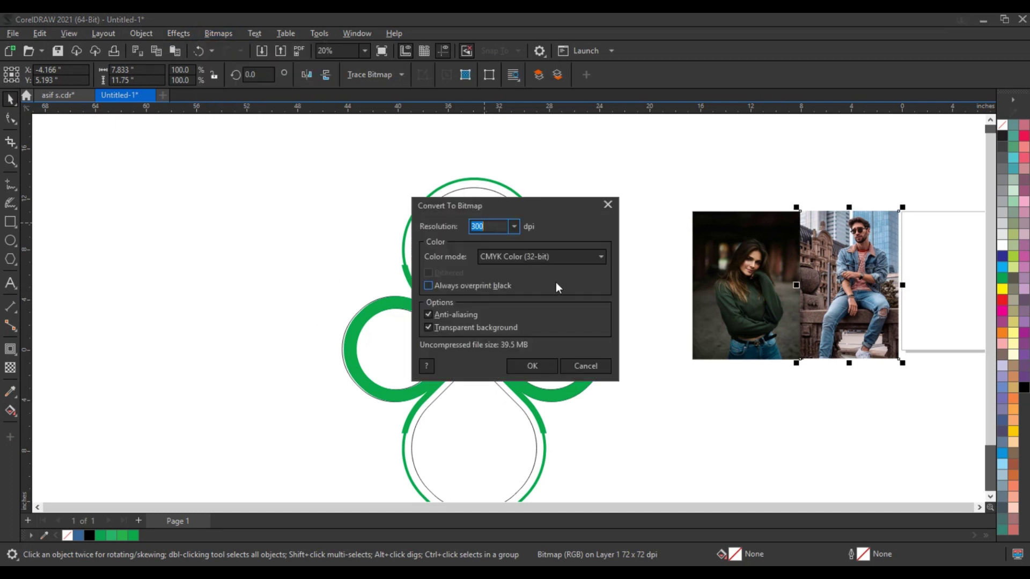
{"action": "left_click", "coordinate": [552, 258]}
{"action": "left_click", "coordinate": [543, 289]}
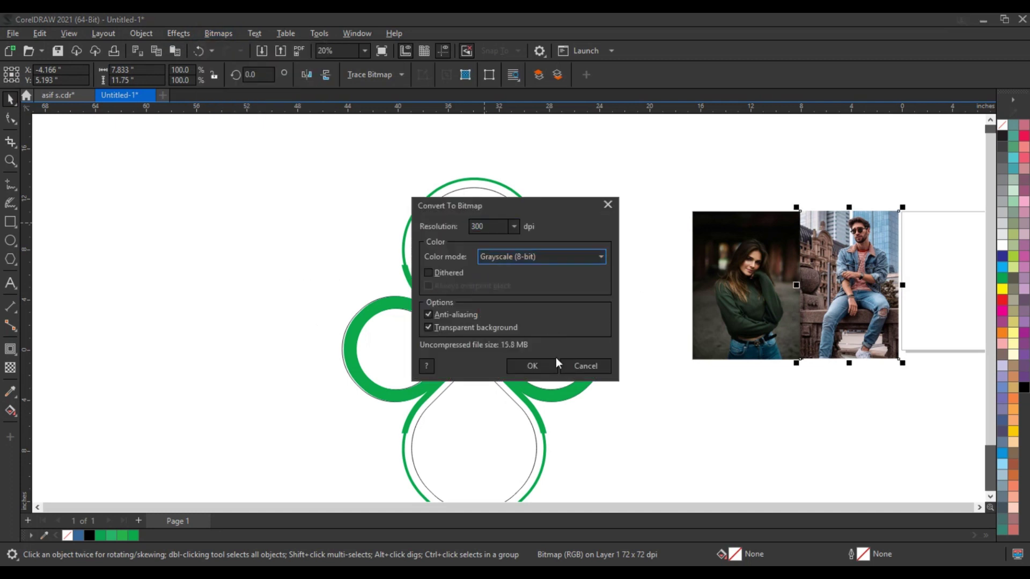
{"action": "left_click", "coordinate": [552, 362]}
PowerClip the man's photo into the upper teardrop, scaled to 171.4 %, and position his head and torso inside the frame.
{"action": "left_click_drag", "start_coordinate": [847, 284], "coordinate": [478, 249]}
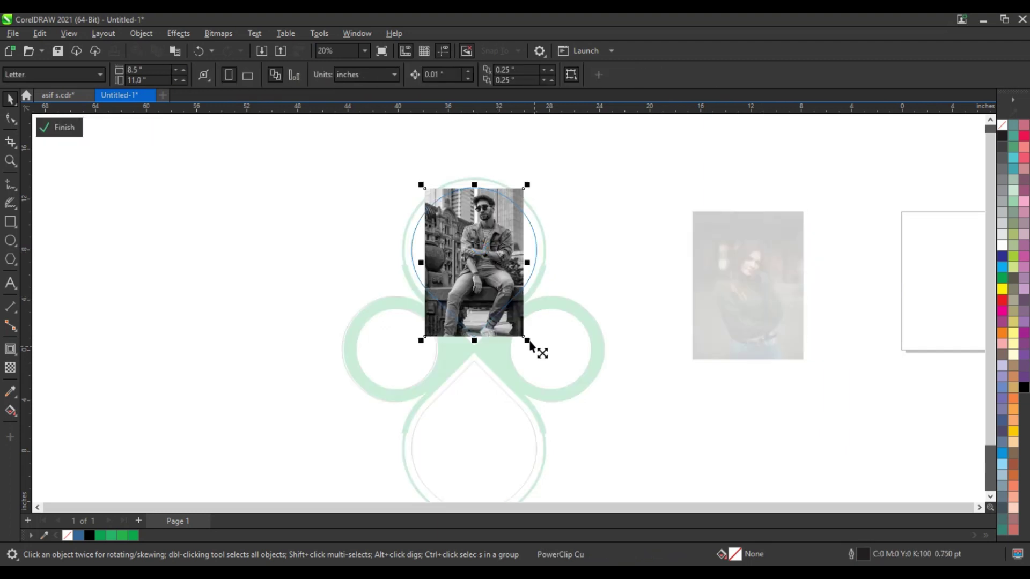
{"action": "mouse_move", "coordinate": [527, 340]}
{"action": "left_mouse_down"}
{"action": "mouse_move", "coordinate": [581, 395]}
{"action": "mouse_move", "coordinate": [513, 352]}
{"action": "left_mouse_up"}
{"action": "left_click_drag", "start_coordinate": [479, 294], "coordinate": [465, 335]}
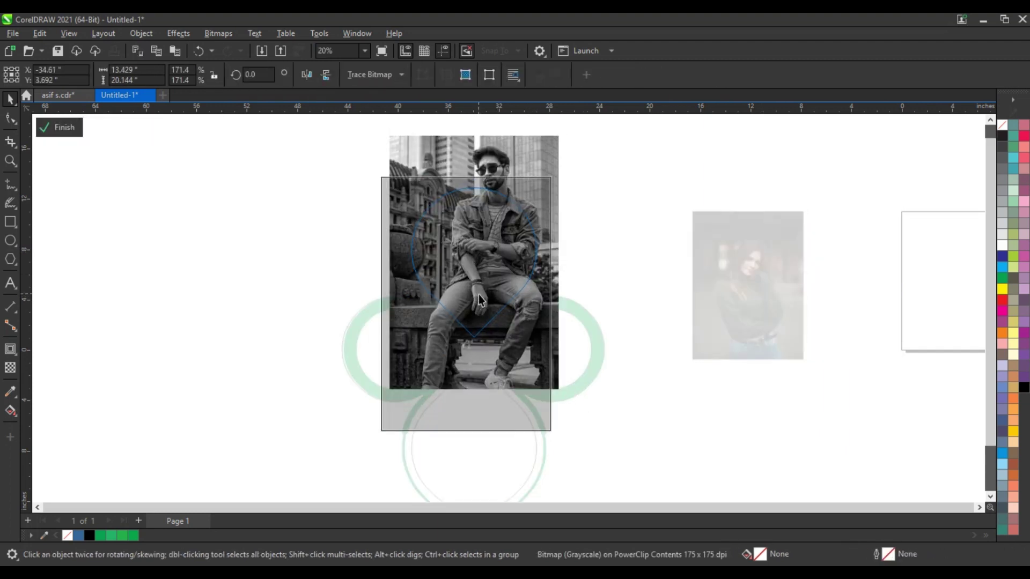
{"action": "left_click", "coordinate": [481, 281], "text": "ctrl"}
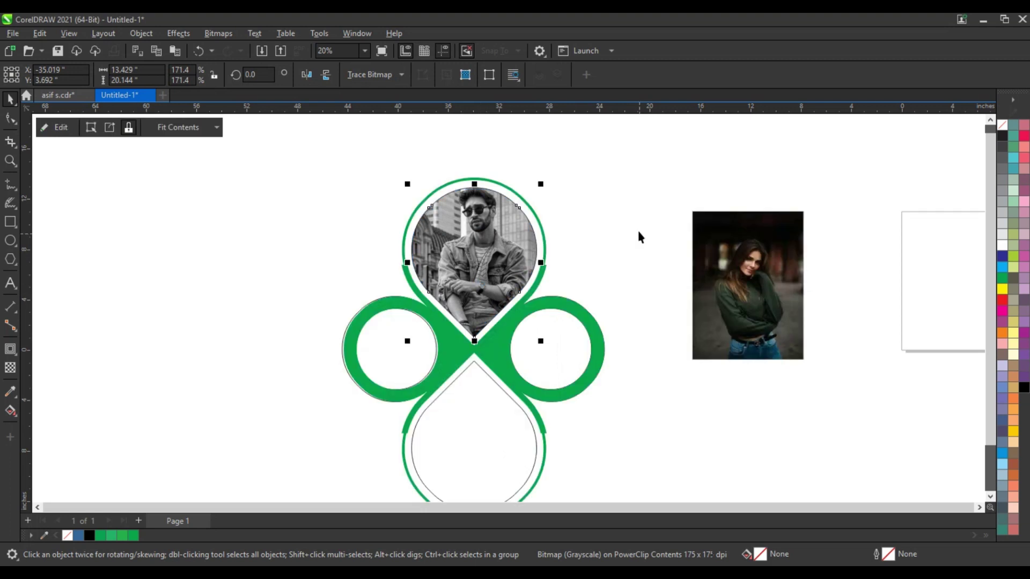
Convert the woman's photo to a 300 dpi grayscale bitmap.
{"action": "left_click", "coordinate": [724, 257]}
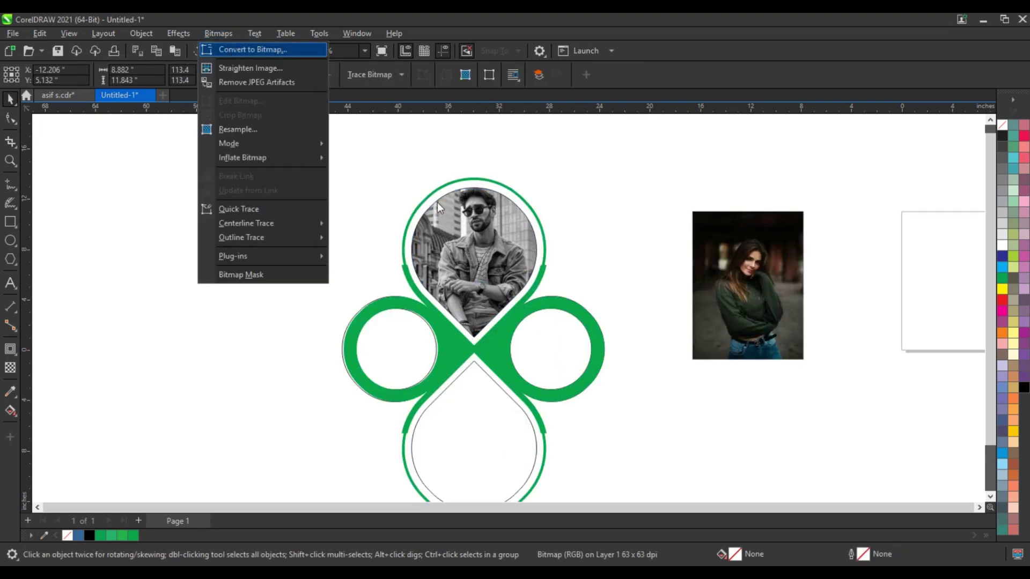
{"action": "left_click", "coordinate": [252, 49]}
{"action": "left_click", "coordinate": [529, 363]}
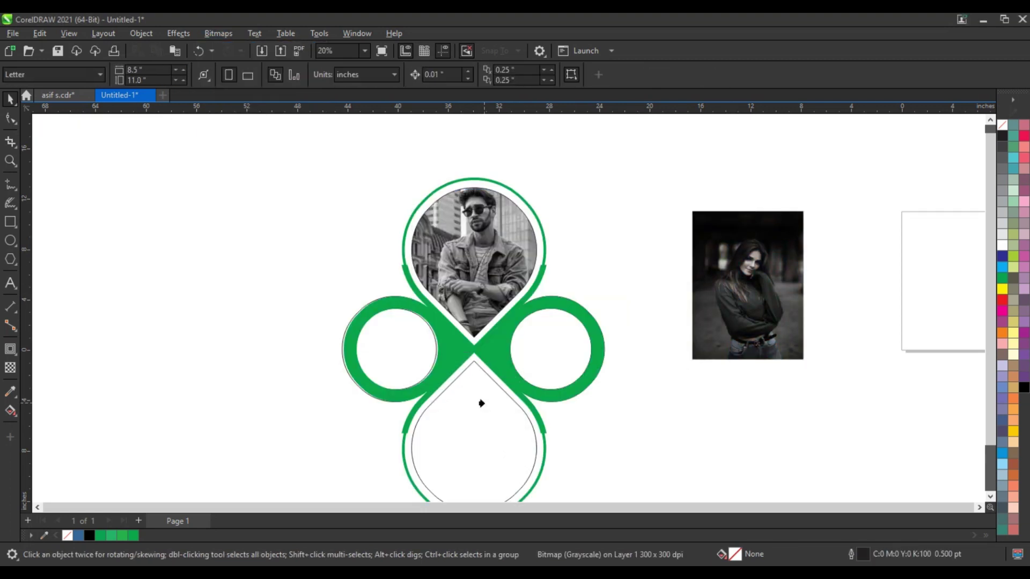
PowerClip the woman's photo into the lower teardrop and enlarge it to 158.1 % so it fills the frame.
{"action": "left_click", "coordinate": [485, 410]}
{"action": "left_click", "coordinate": [486, 406], "text": "ctrl"}
{"action": "left_click_drag", "start_coordinate": [534, 357], "coordinate": [562, 320]}
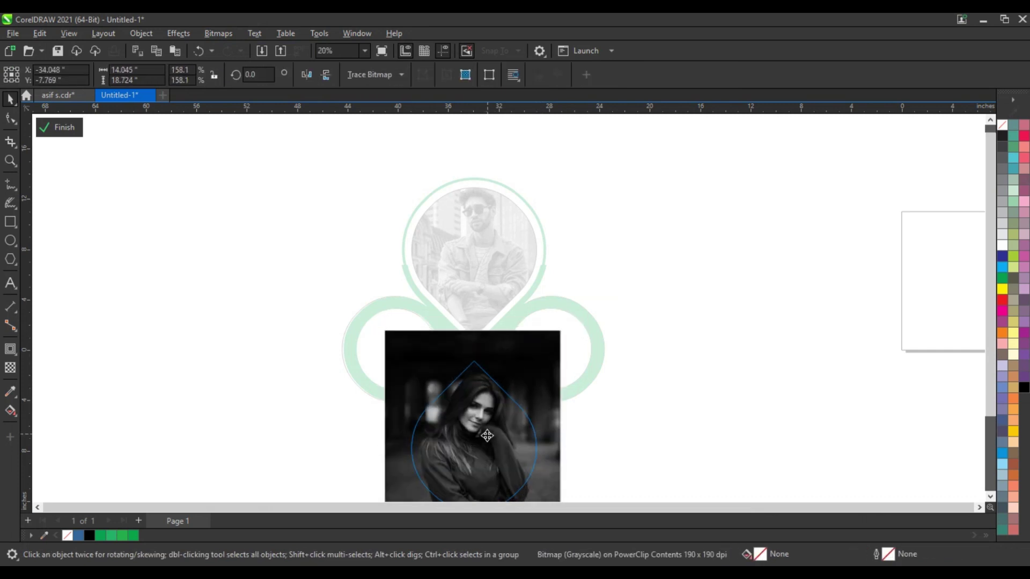
{"action": "left_click", "coordinate": [639, 368], "text": "ctrl"}
{"action": "left_click", "coordinate": [665, 293]}
Remove the outlines from all objects of the photo-frame design.
{"action": "scroll", "coordinate": [662, 288], "scroll_direction": "down", "scroll_amount": 1}
{"action": "scroll", "coordinate": [664, 296], "scroll_direction": "down", "scroll_amount": 1}
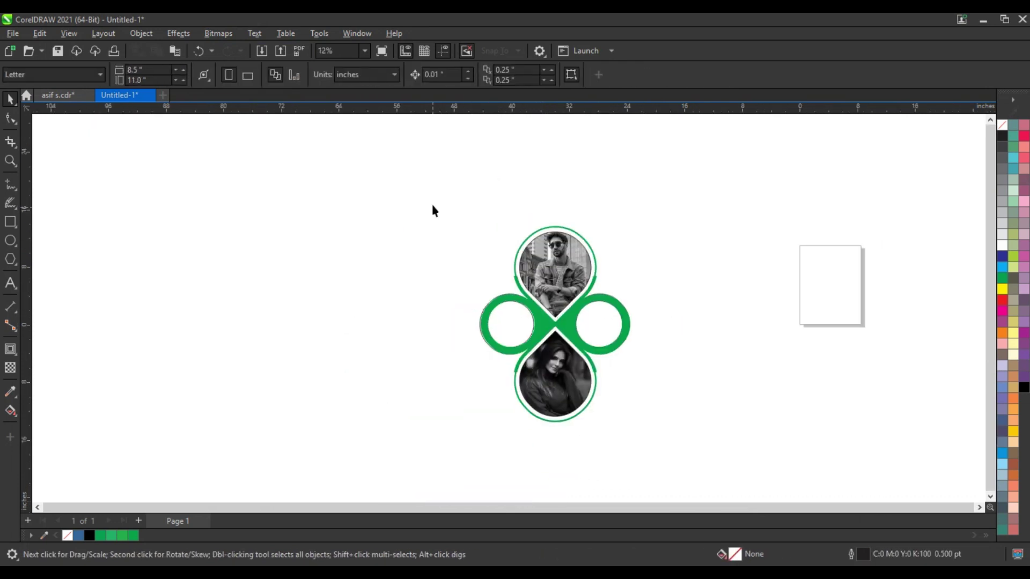
{"action": "left_click_drag", "start_coordinate": [432, 208], "coordinate": [662, 434]}
{"action": "right_click", "coordinate": [1005, 127]}
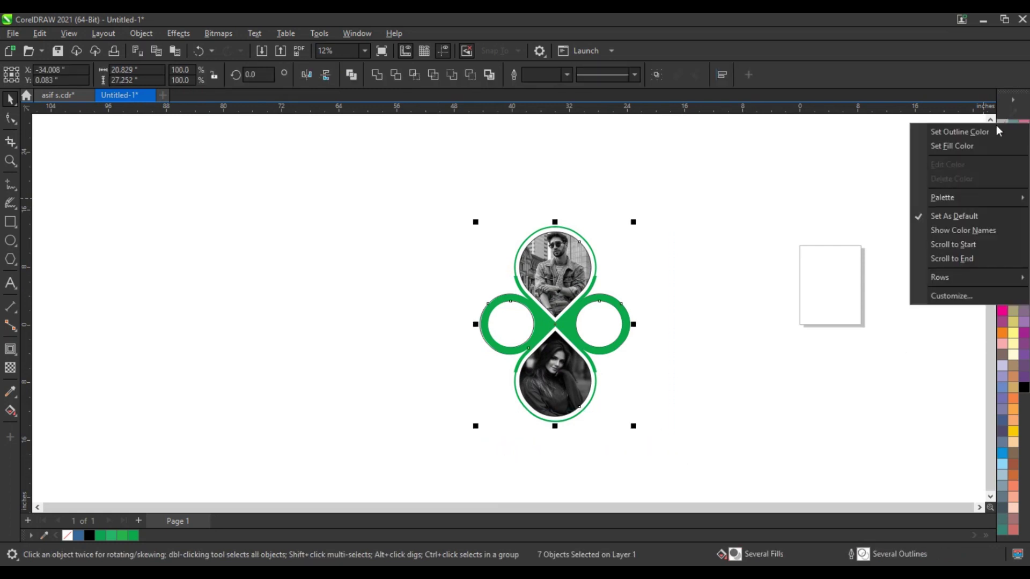
{"action": "left_click", "coordinate": [959, 131]}
{"action": "left_click", "coordinate": [744, 239]}
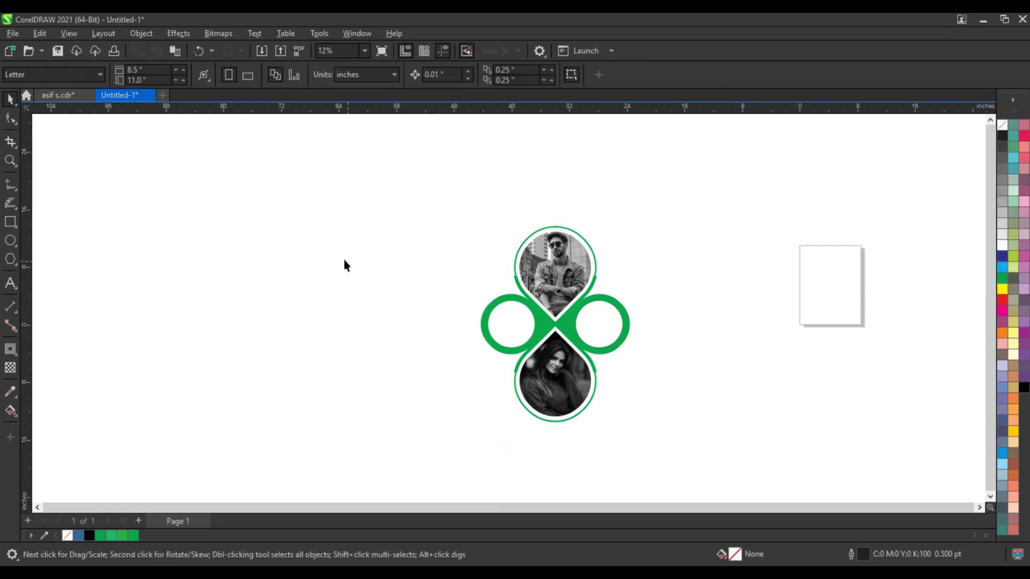
Draw a square about 29.55 in wide on the empty area beside the photo-frame design.
{"action": "left_click", "coordinate": [15, 160]}
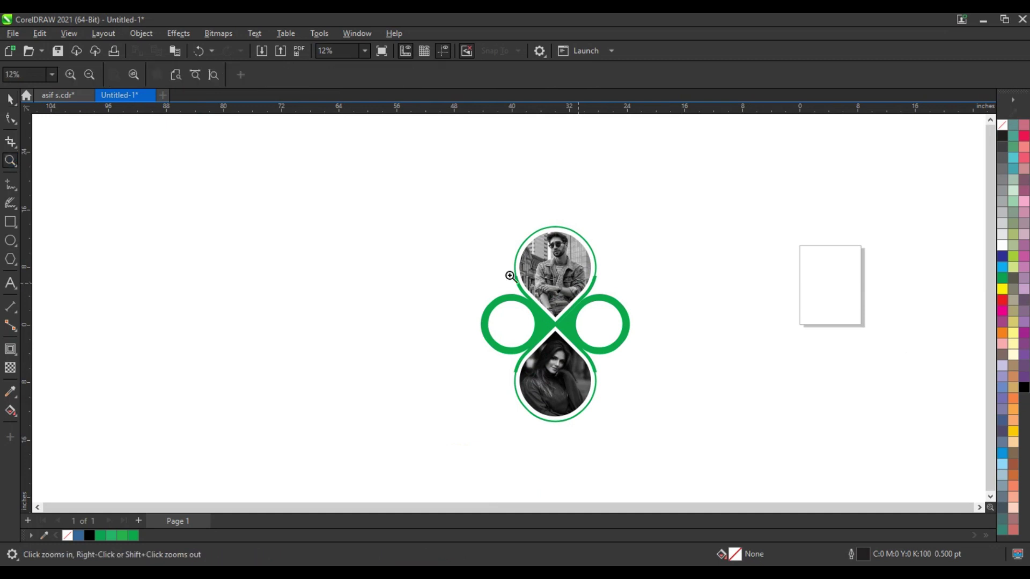
{"action": "left_click_drag", "start_coordinate": [284, 200], "coordinate": [675, 446]}
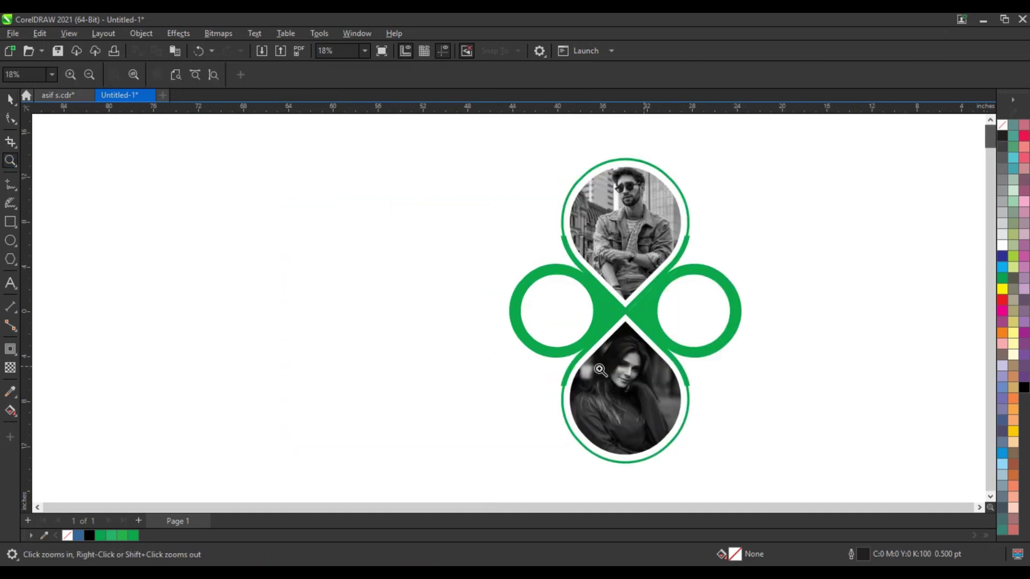
{"action": "left_click", "coordinate": [11, 222]}
{"action": "left_click_drag", "start_coordinate": [143, 138], "coordinate": [384, 470]}
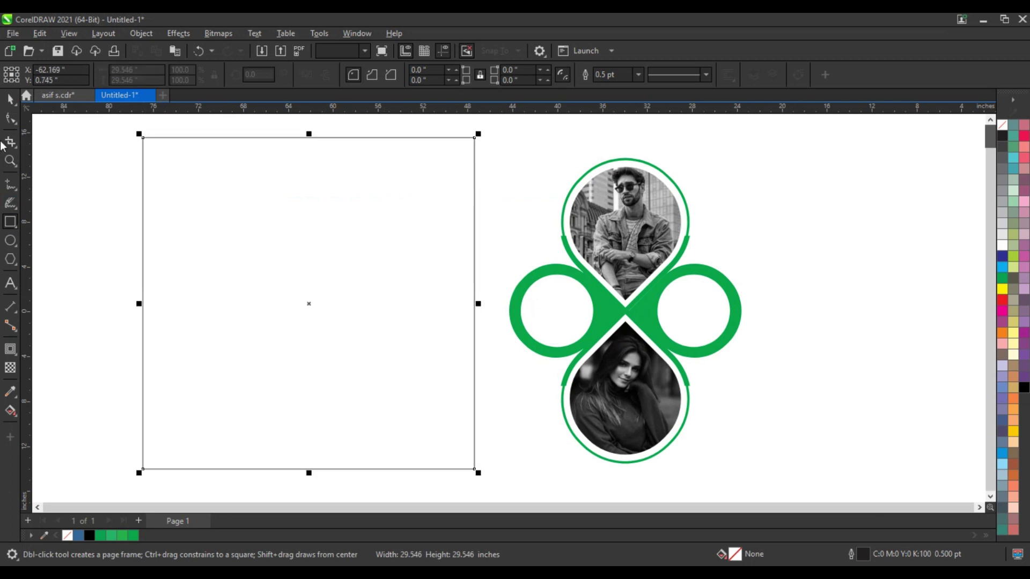
Group the photo-frame design, move it into the right half of the square and scale it to 83 %.
{"action": "left_click", "coordinate": [12, 99]}
{"action": "left_click_drag", "start_coordinate": [805, 146], "coordinate": [477, 479]}
{"action": "left_click_drag", "start_coordinate": [602, 339], "coordinate": [359, 304]}
{"action": "left_click_drag", "start_coordinate": [483, 466], "coordinate": [461, 452]}
Centre the grouped design vertically in the square and shrink it slightly about its own centre.
{"action": "key", "text": "ctrl+a"}
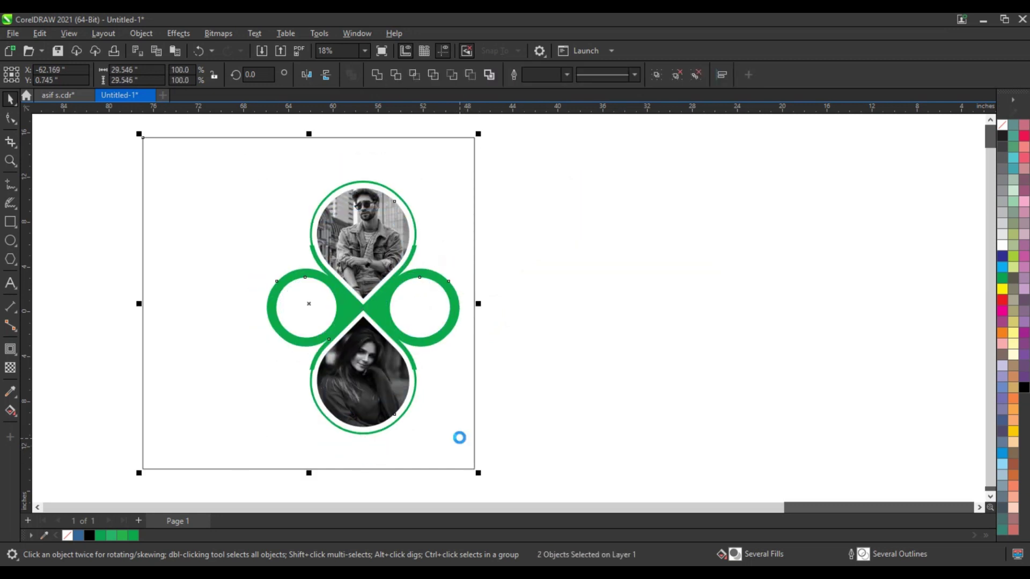
{"action": "key", "text": "shift+F2"}
{"action": "key", "text": "Escape"}
{"action": "left_click", "coordinate": [589, 321]}
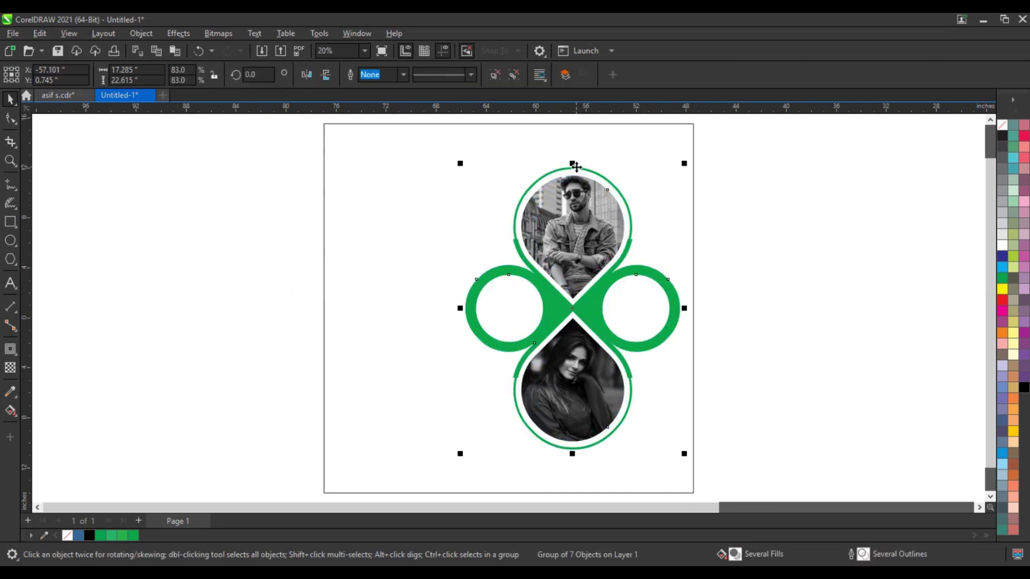
{"action": "left_click_drag", "start_coordinate": [684, 163], "coordinate": [681, 166]}
Add the three-line artistic text "From", "10$", "Off 50%" beside the square, postponing the Windows update reminder by an hour.
{"action": "left_click", "coordinate": [10, 282]}
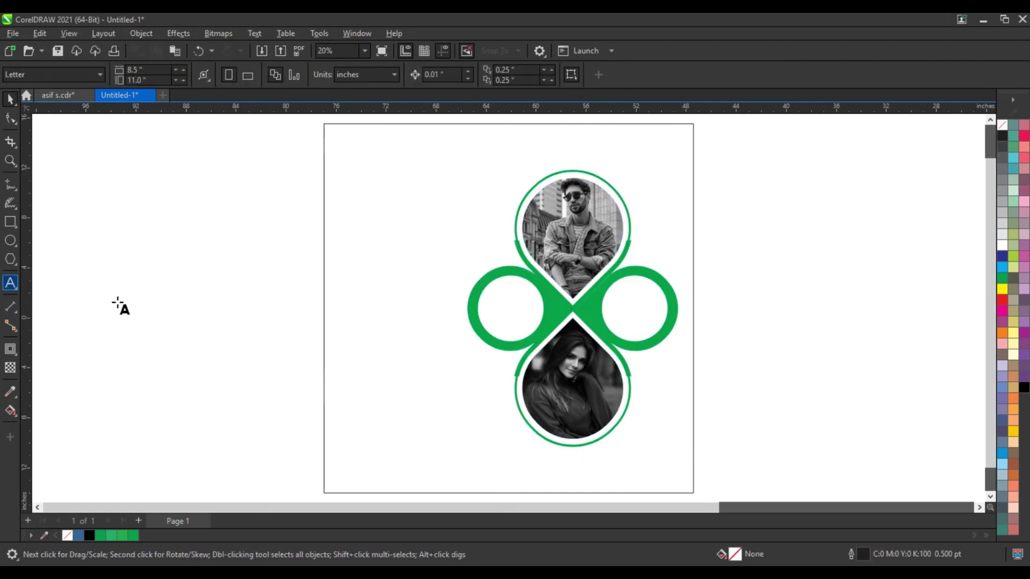
{"action": "left_click", "coordinate": [149, 303]}
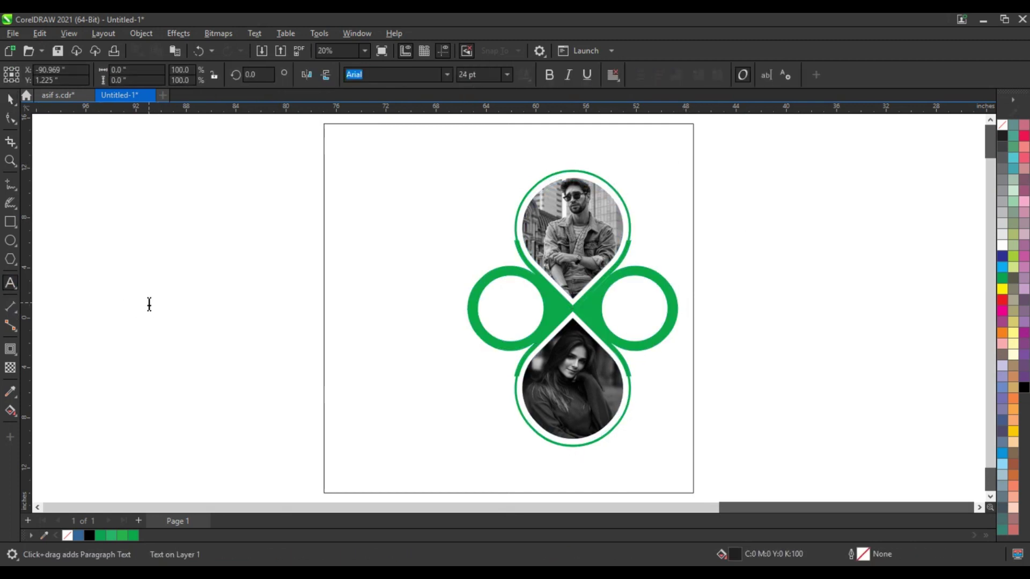
{"action": "type", "text": "F"}
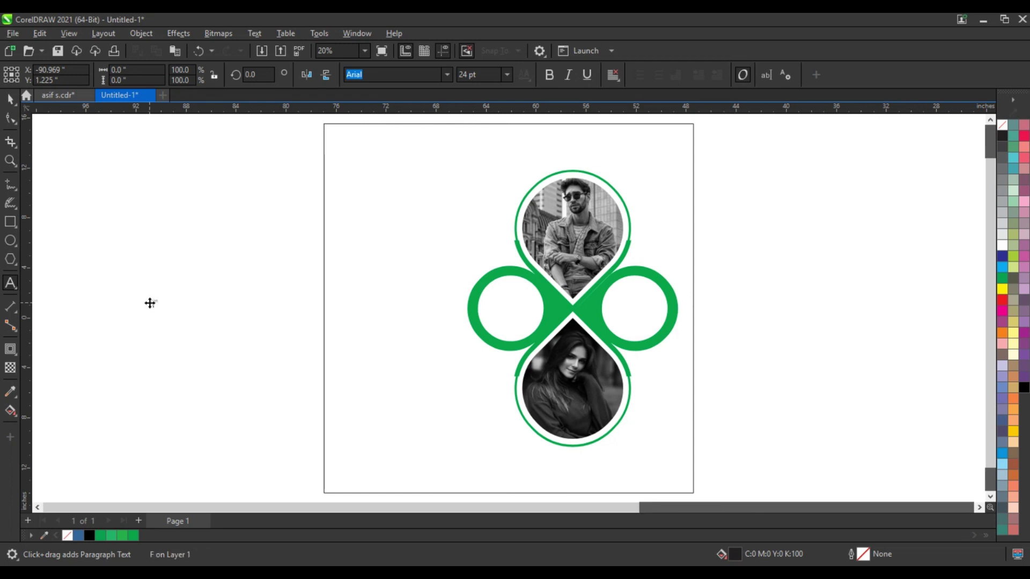
{"action": "type", "text": "rom 10$"}
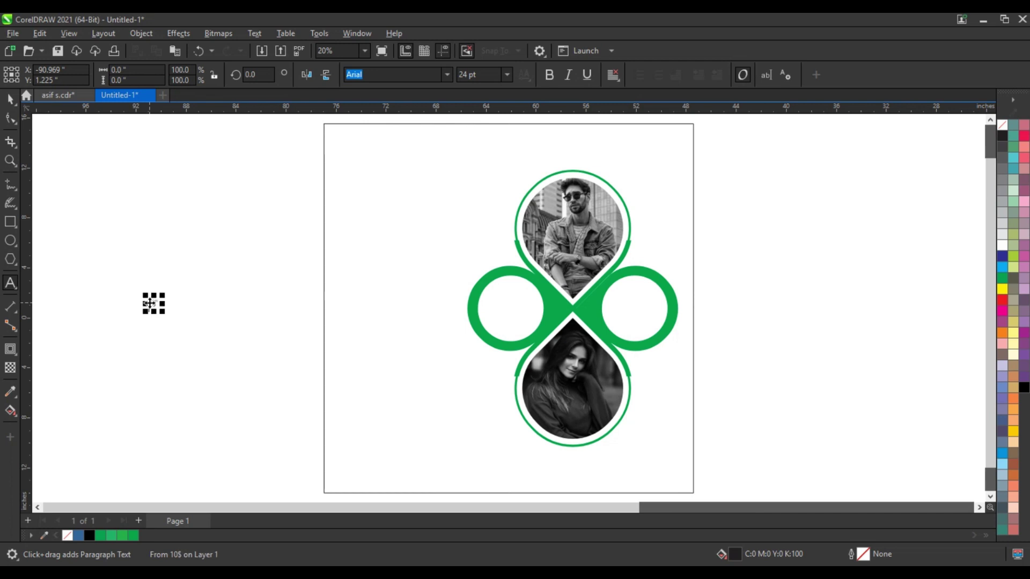
{"action": "type", "text": " O"}
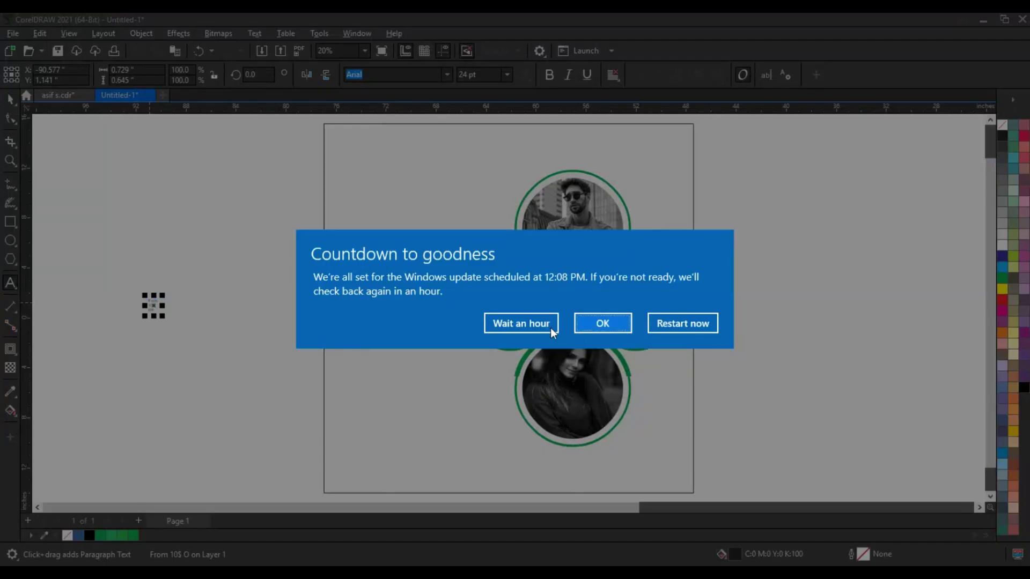
{"action": "left_click", "coordinate": [550, 327]}
{"action": "type", "text": "ff"}
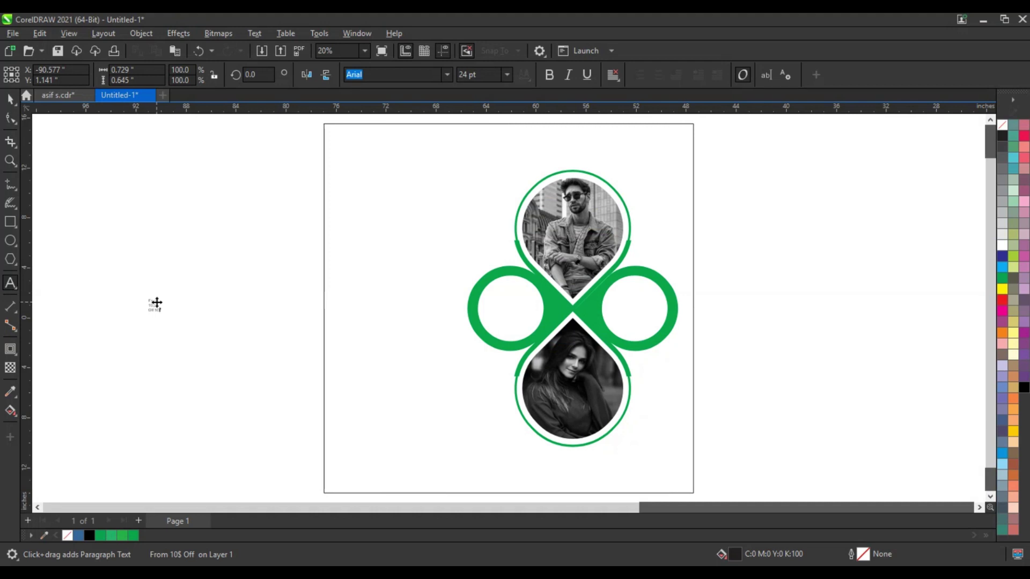
{"action": "key", "text": "Return"}
{"action": "type", "text": "50%"}
{"action": "left_click", "coordinate": [9, 99]}
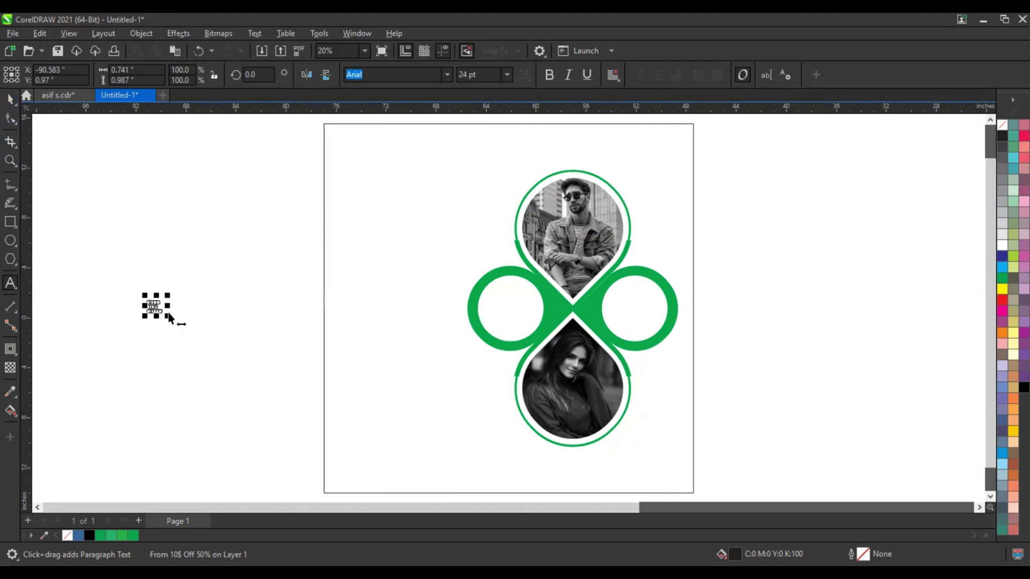
Enlarge the "From 10$ Off 50%" text to about 172.7 pt and choose Arial as its font.
{"action": "left_click_drag", "start_coordinate": [168, 316], "coordinate": [269, 403]}
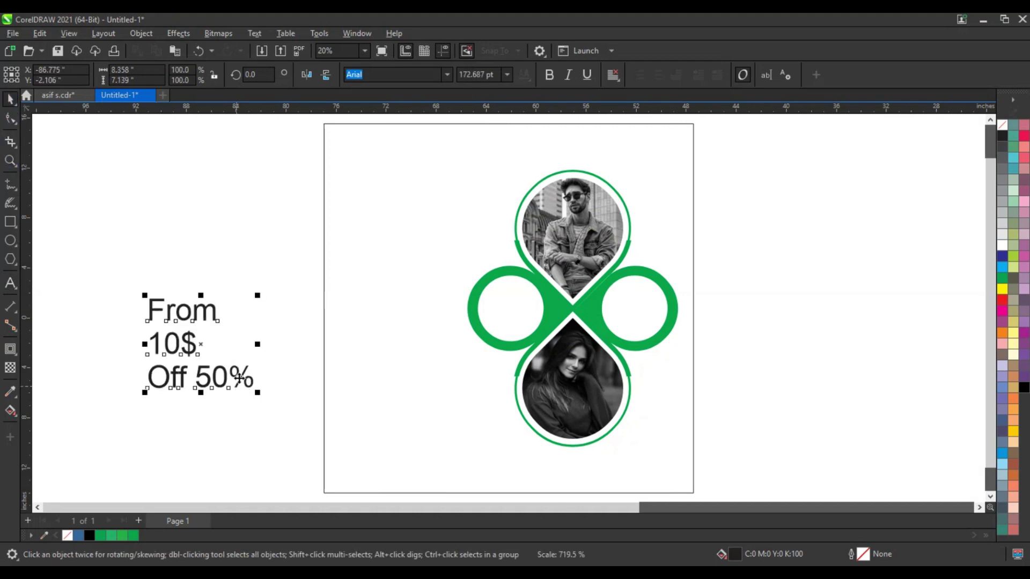
{"action": "left_click", "coordinate": [443, 76]}
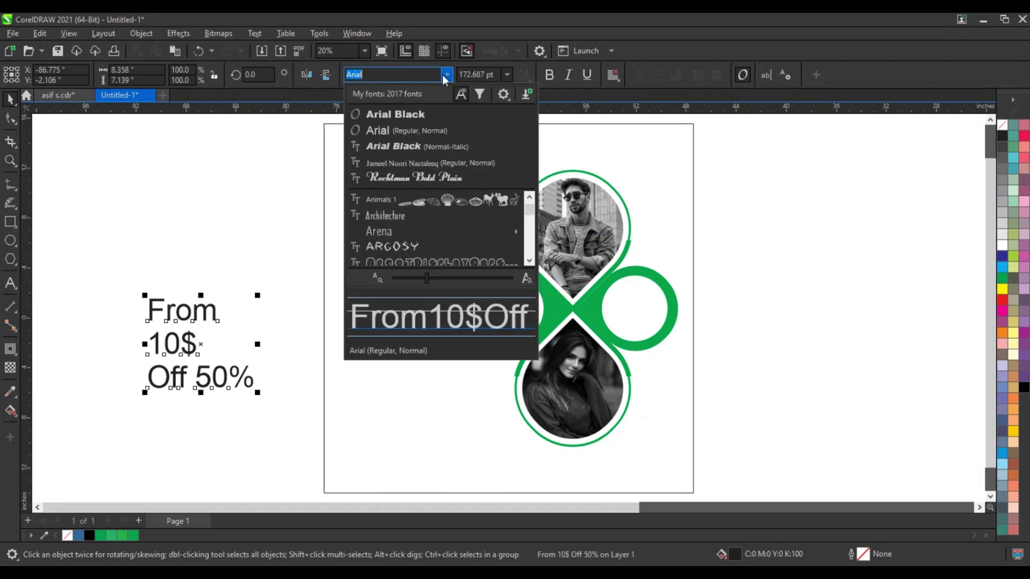
{"action": "left_click", "coordinate": [400, 130]}
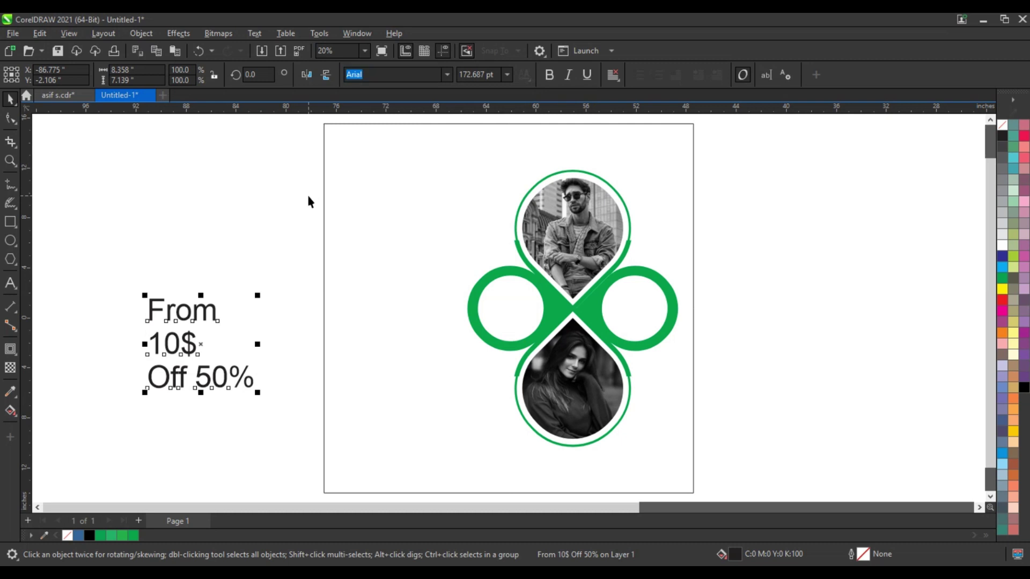
Break the offer text apart into separate lines, centre "From" and "10$" on each other horizontally and make both bold.
{"action": "key", "text": "ctrl+k"}
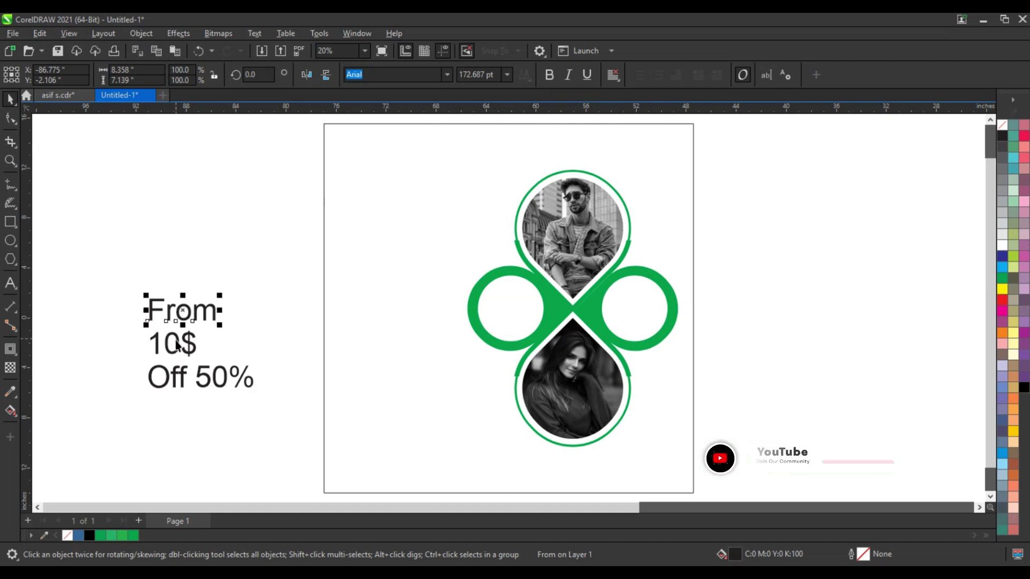
{"action": "left_click", "coordinate": [197, 345]}
{"action": "left_click_drag", "start_coordinate": [236, 290], "coordinate": [117, 364]}
{"action": "key", "text": "c"}
{"action": "left_click", "coordinate": [549, 75]}
{"action": "key", "text": "Escape"}
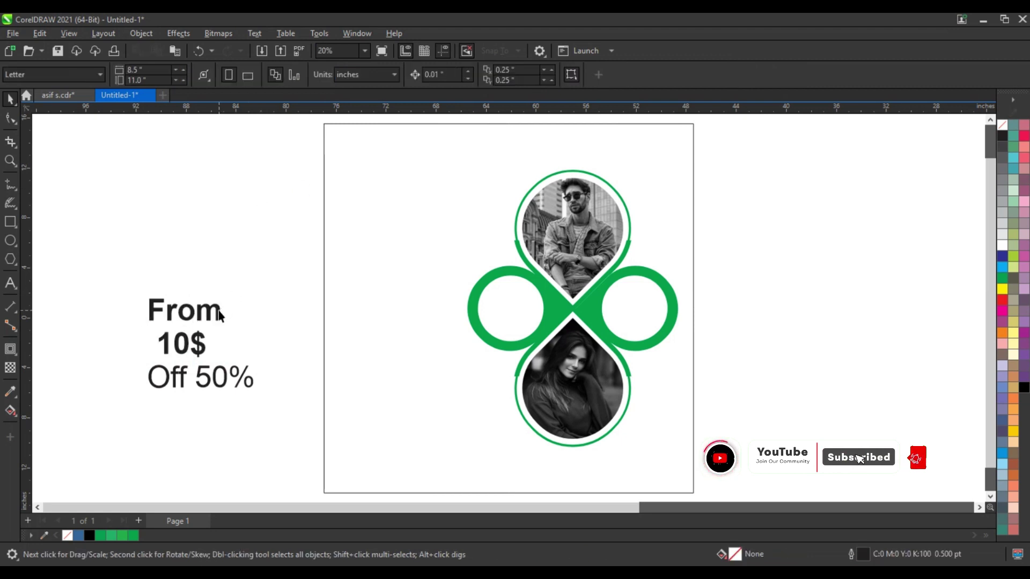
{"action": "left_click", "coordinate": [218, 310]}
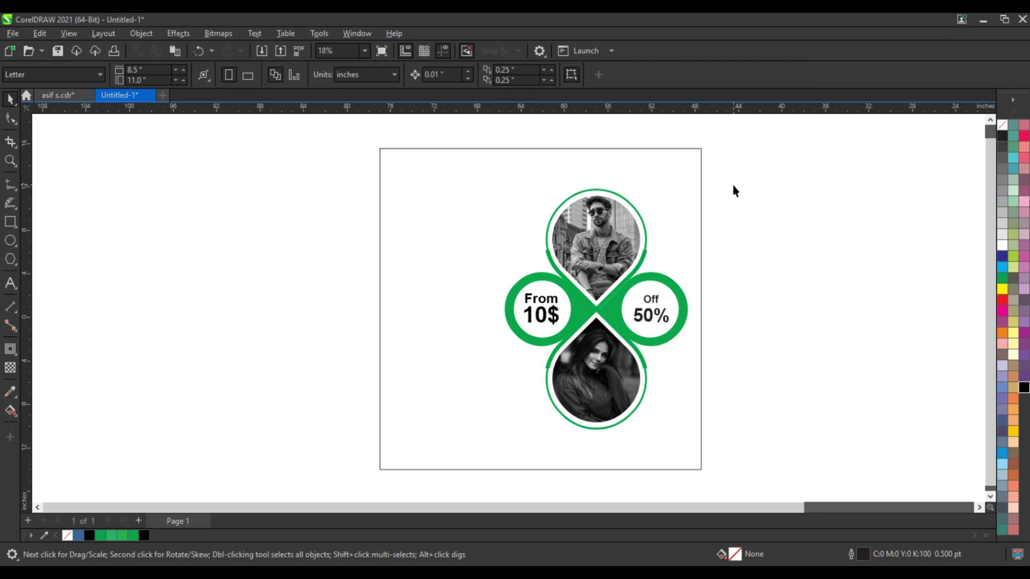
Scale the whole photo-frame design together with its offer texts to 105.2 % about its centre.
{"action": "left_click_drag", "start_coordinate": [728, 172], "coordinate": [452, 449]}
{"action": "left_click_drag", "start_coordinate": [692, 184], "coordinate": [696, 179]}
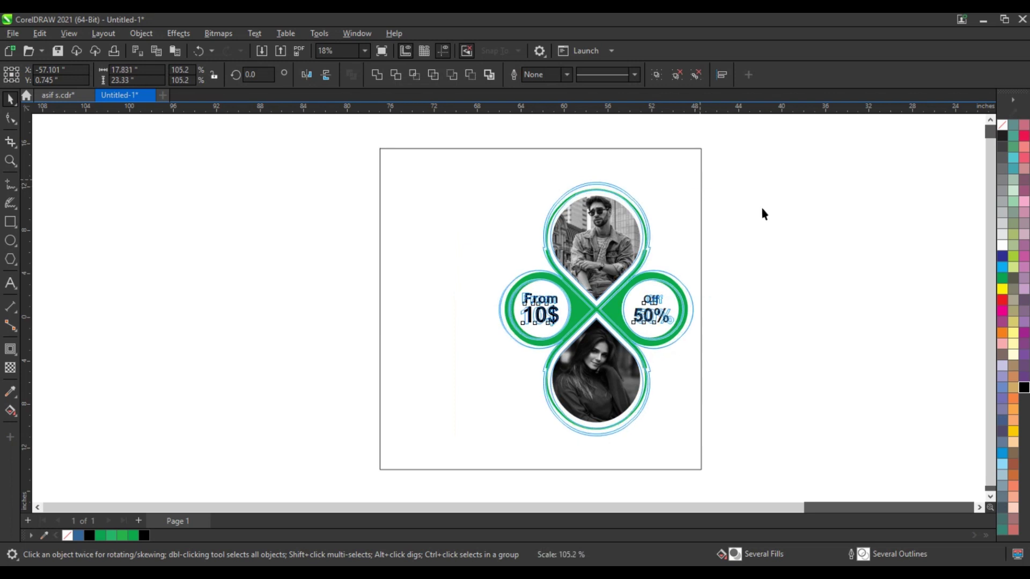
{"action": "left_click", "coordinate": [764, 214]}
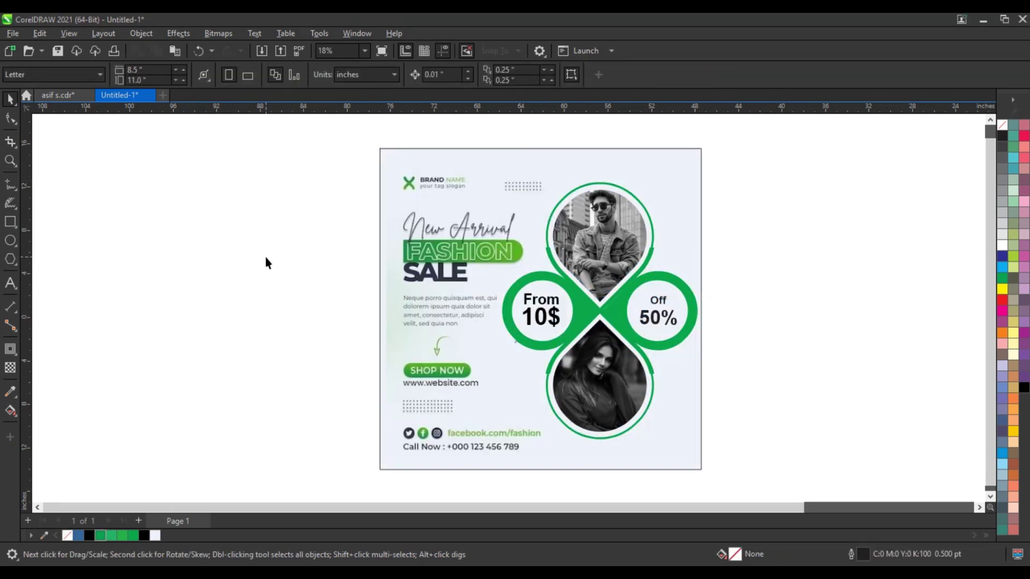
{"action": "scroll", "coordinate": [276, 260], "scroll_direction": "down", "scroll_amount": 1}
{"action": "scroll", "coordinate": [278, 261], "scroll_direction": "up", "scroll_amount": 1}
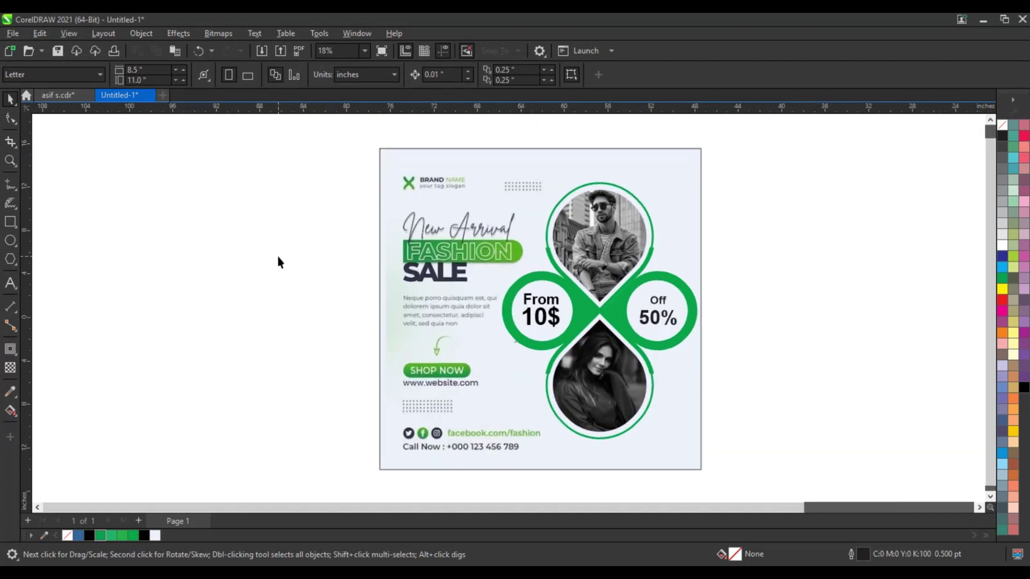